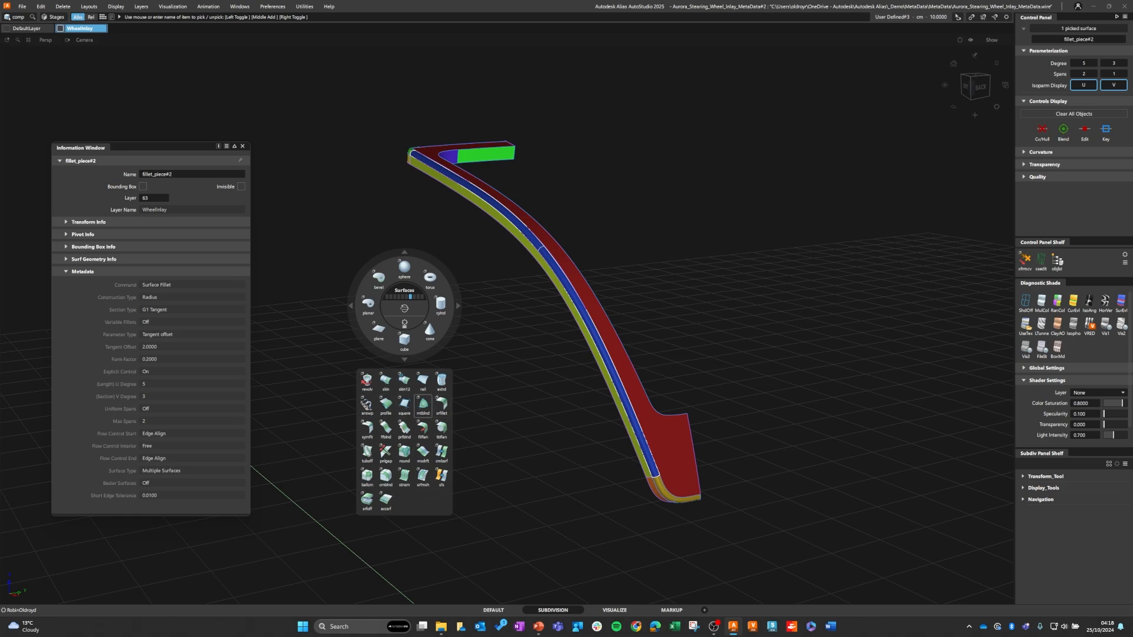
Step: Load the picked fillet's stored Surface Fillet options and build a matching fillet between the inlay's top surface and inner side walls
{"action": "left_click", "coordinate": [441, 405]}
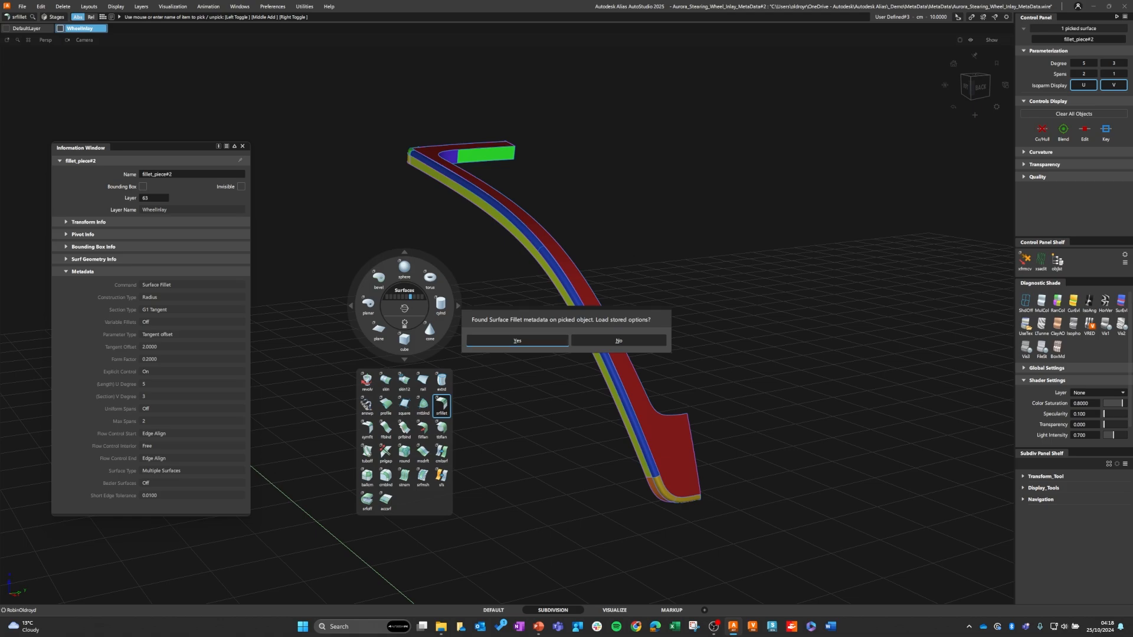
{"action": "left_click", "coordinate": [517, 340]}
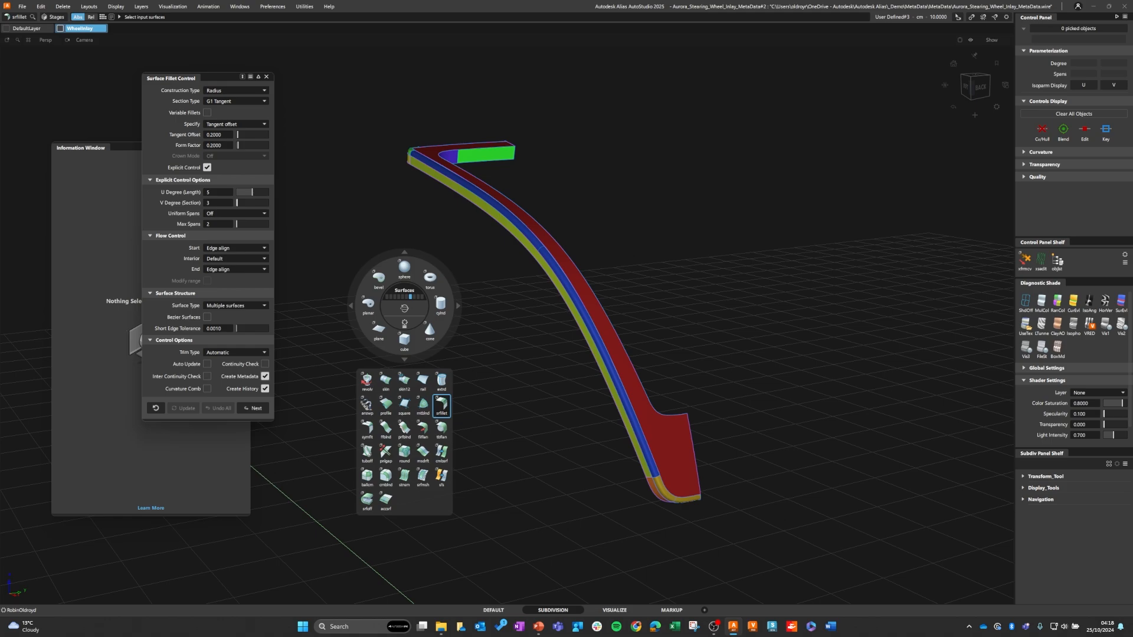
{"action": "left_click_drag", "start_coordinate": [505, 220], "coordinate": [354, 223], "text": "alt+shift"}
{"action": "key", "text": "space"}
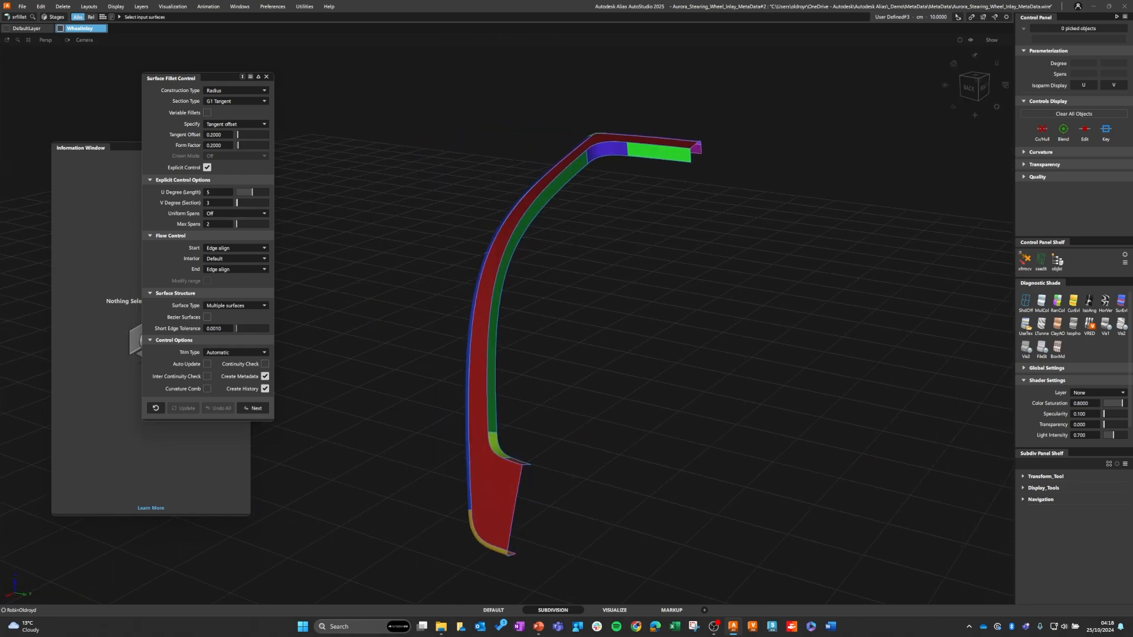
{"action": "mouse_move", "coordinate": [404, 306]}
{"action": "left_mouse_down", "text": "alt+shift"}
{"action": "mouse_move", "coordinate": [404, 283]}
{"action": "mouse_move", "coordinate": [407, 324]}
{"action": "left_mouse_up", "text": "alt+shift"}
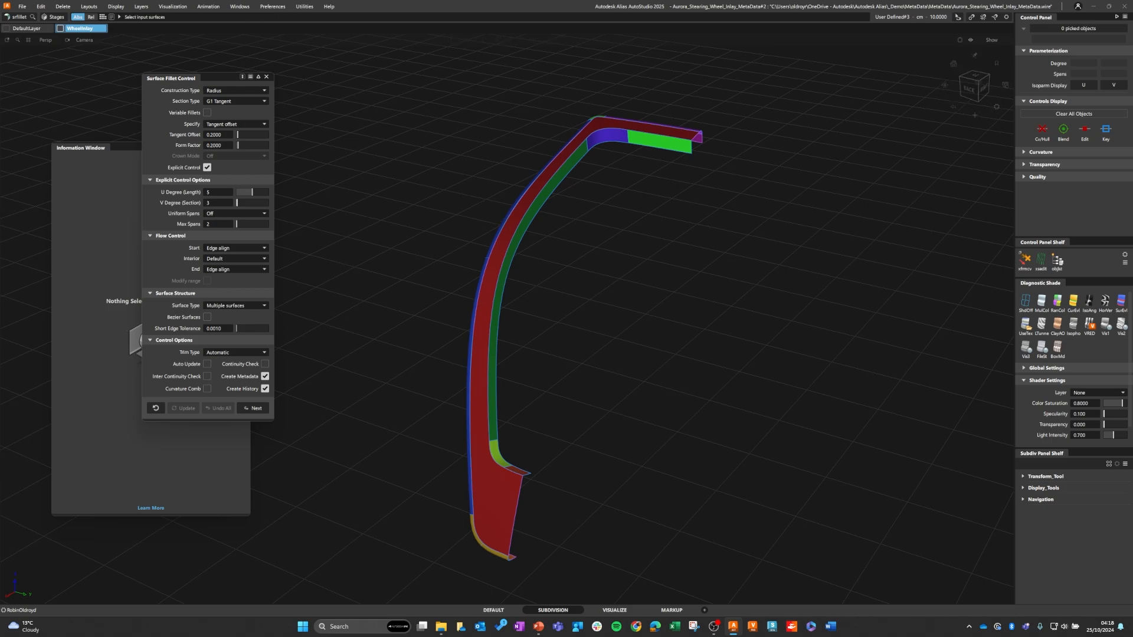
{"action": "left_click_drag", "start_coordinate": [501, 430], "coordinate": [591, 514]}
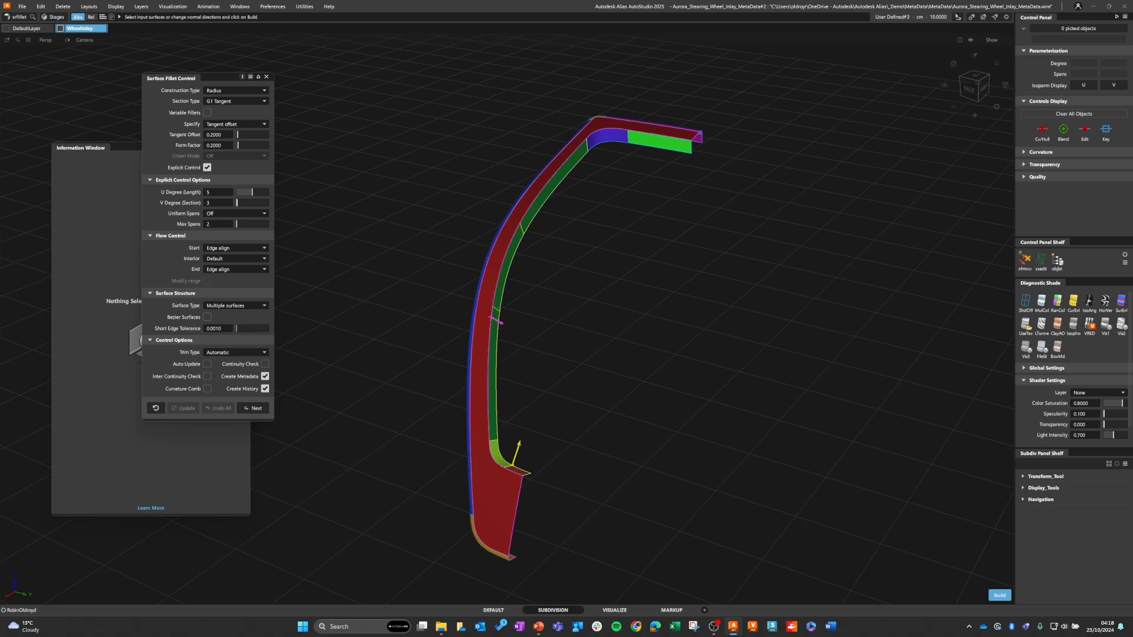
{"action": "left_click", "coordinate": [623, 143]}
{"action": "left_click", "coordinate": [622, 148]}
{"action": "left_click", "coordinate": [999, 594]}
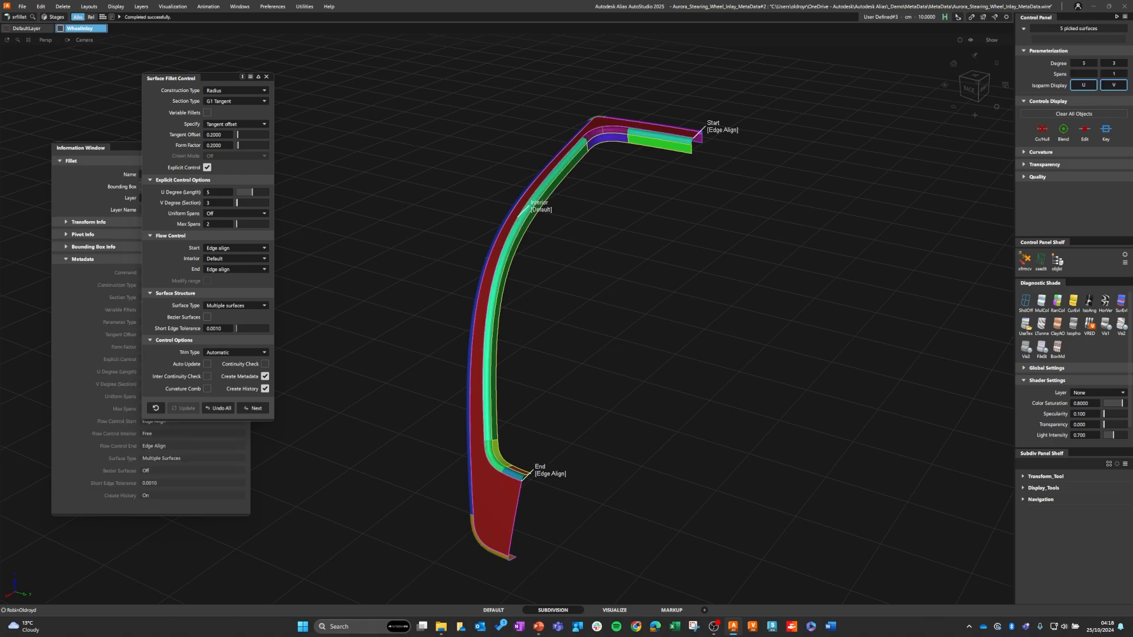
Step: Inspect the new inner-edge fillet from above, and close the Surface Fillet options and the Information Window
{"action": "left_click_drag", "start_coordinate": [481, 217], "coordinate": [489, 226], "text": "alt+shift"}
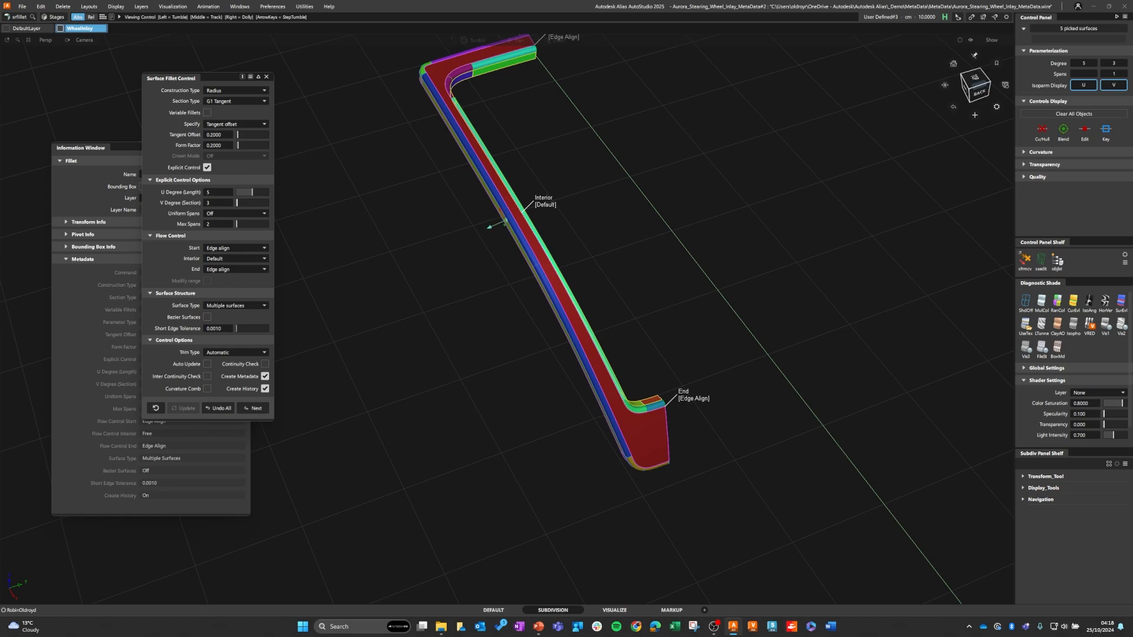
{"action": "middle_click_drag", "start_coordinate": [496, 230], "coordinate": [501, 337], "text": "alt+shift"}
{"action": "right_click_drag", "start_coordinate": [502, 337], "coordinate": [546, 337], "text": "alt+shift"}
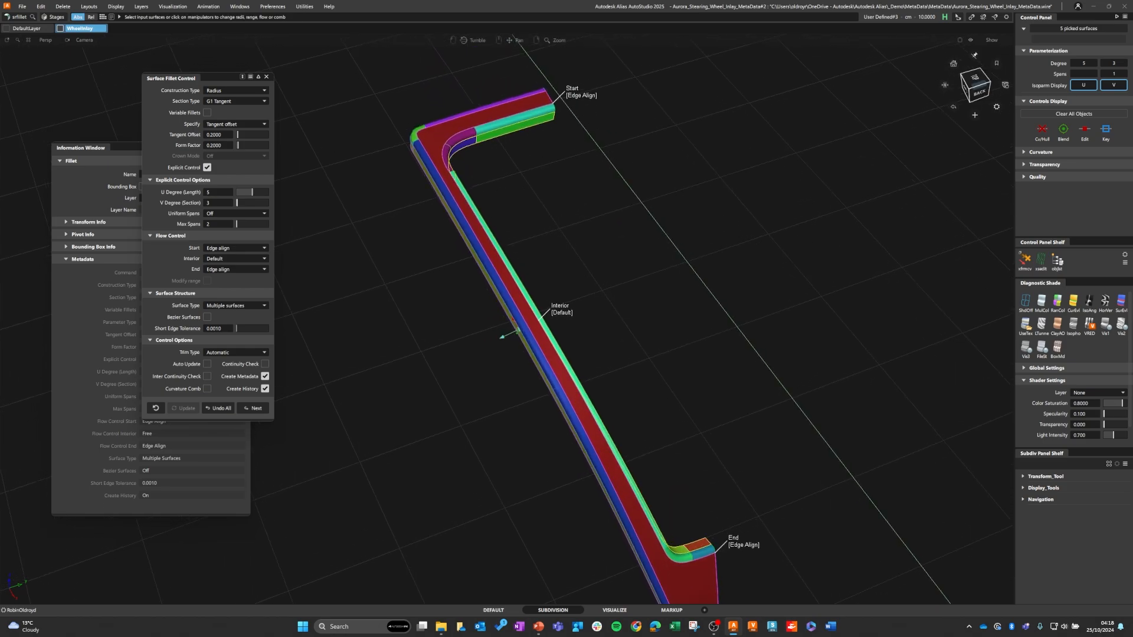
{"action": "left_click_drag", "start_coordinate": [546, 337], "coordinate": [546, 324], "text": "alt+shift"}
{"action": "middle_click_drag", "start_coordinate": [546, 325], "coordinate": [495, 256], "text": "alt+shift"}
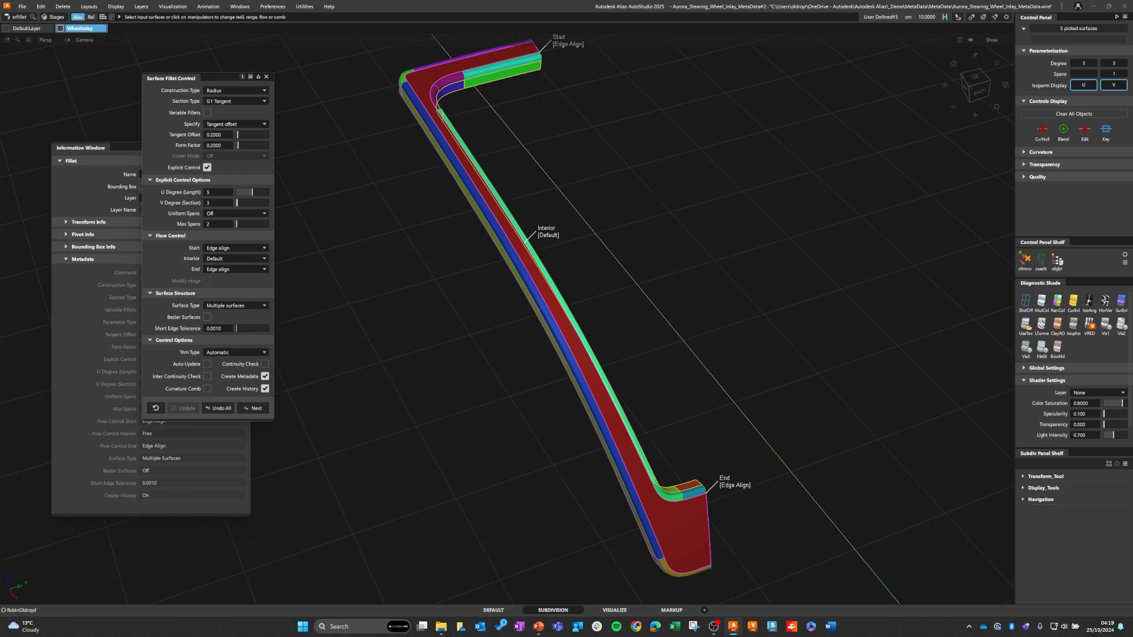
{"action": "left_click", "coordinate": [266, 76]}
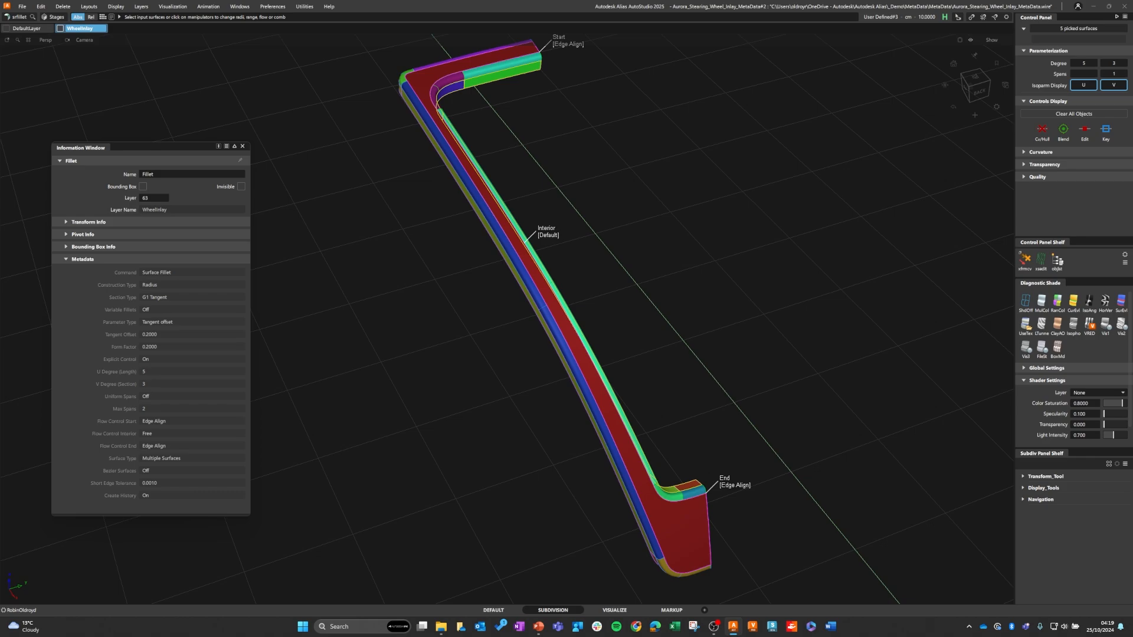
{"action": "left_click", "coordinate": [242, 146]}
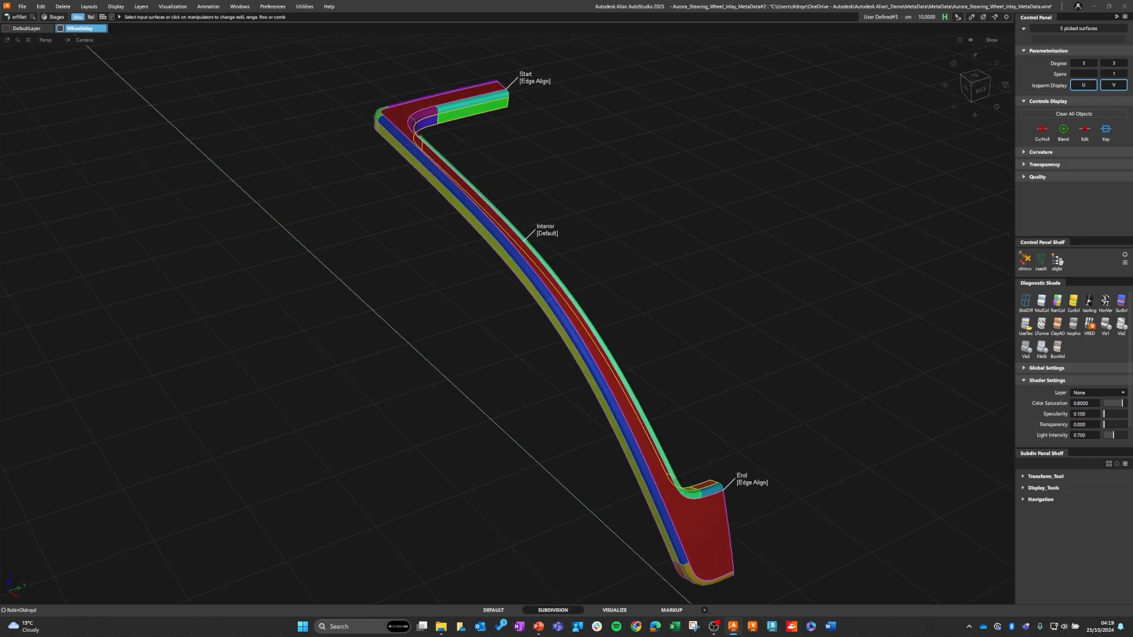
{"action": "key", "text": "alt+Tab"}
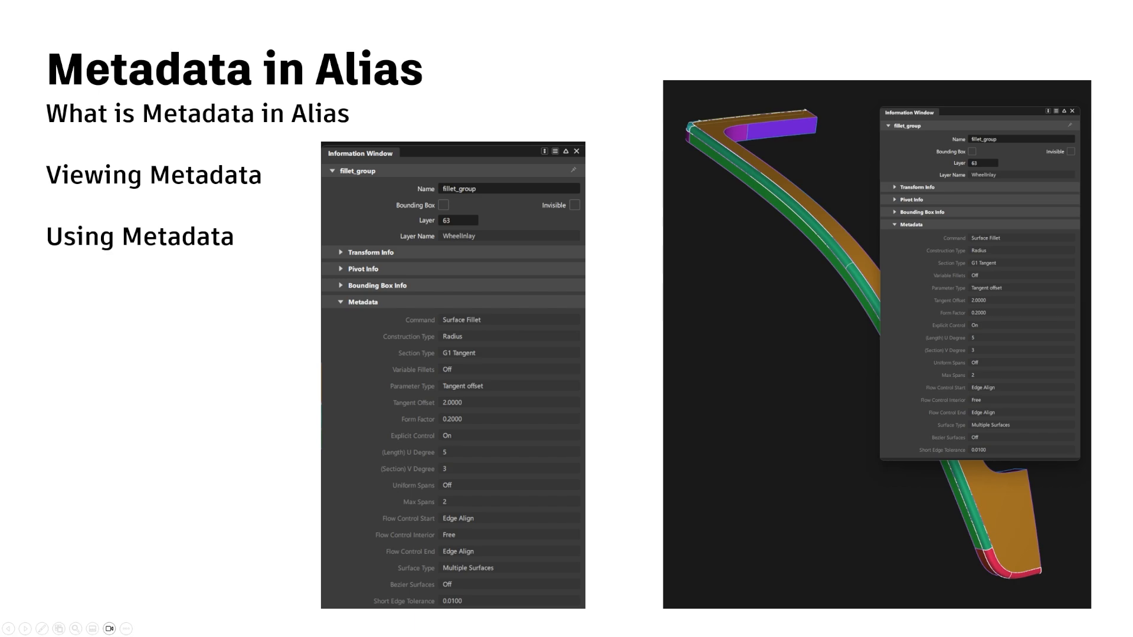
{"action": "key", "text": "Right"}
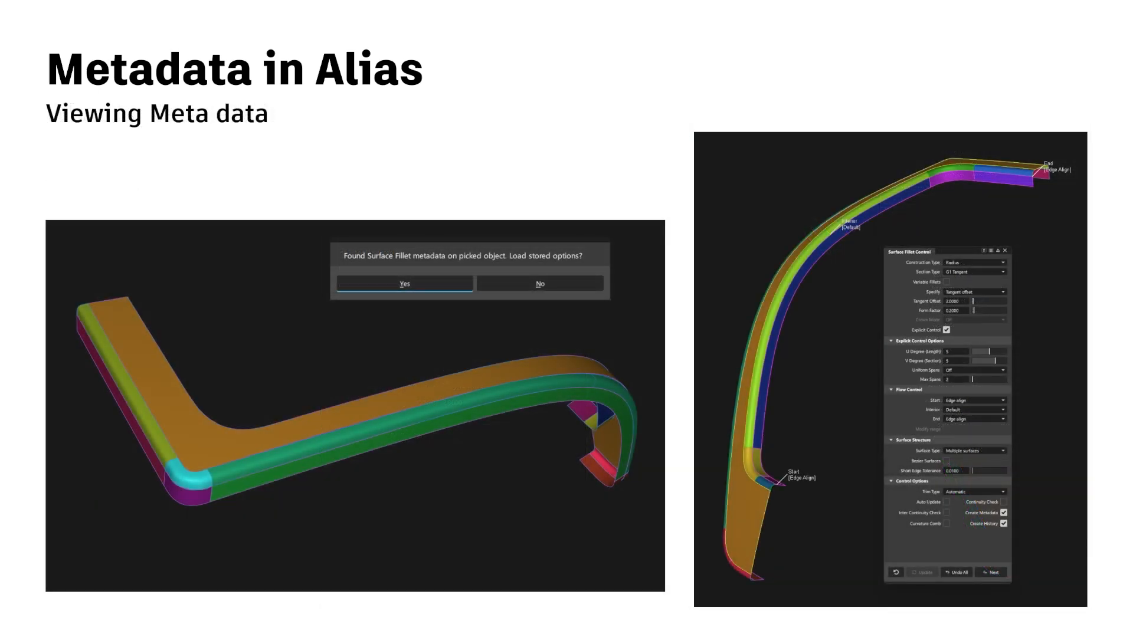
{"action": "key", "text": "Right"}
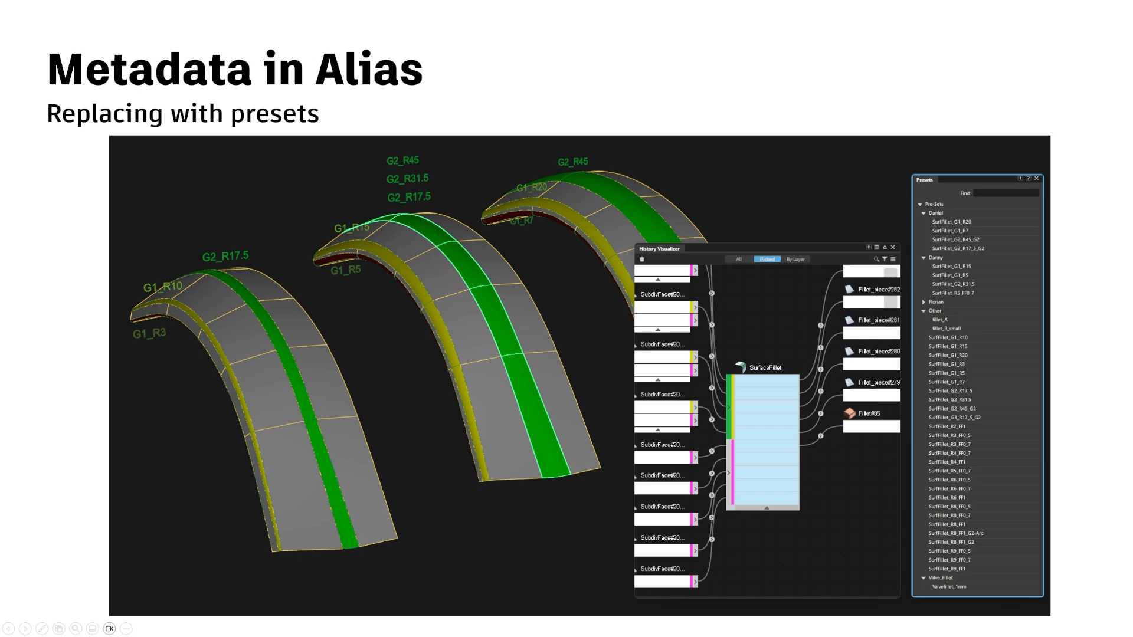
{"action": "key", "text": "alt+Tab"}
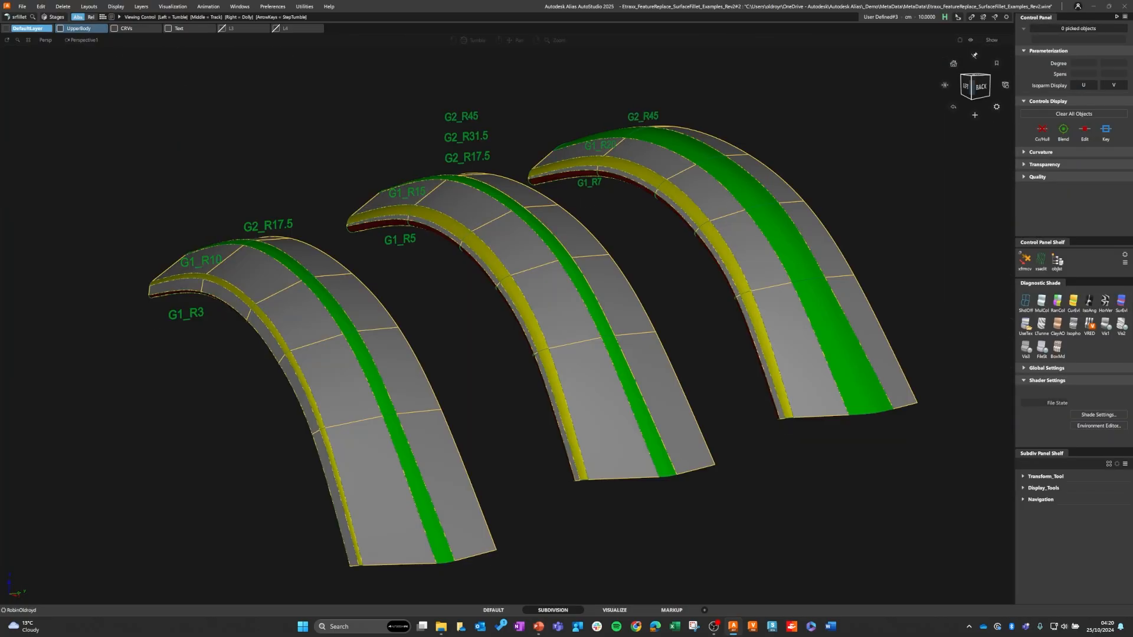
{"action": "mouse_move", "coordinate": [554, 257]}
{"action": "left_mouse_down", "text": "alt+shift"}
{"action": "mouse_move", "coordinate": [483, 260]}
{"action": "mouse_move", "coordinate": [567, 257]}
{"action": "mouse_move", "coordinate": [561, 313]}
{"action": "mouse_move", "coordinate": [560, 258]}
{"action": "left_mouse_up", "text": "alt+shift"}
{"action": "middle_click_drag", "start_coordinate": [554, 311], "coordinate": [535, 283], "text": "alt+shift"}
{"action": "right_click_drag", "start_coordinate": [534, 282], "coordinate": [509, 286], "text": "alt+shift"}
{"action": "left_click_drag", "start_coordinate": [509, 287], "coordinate": [514, 329], "text": "alt+shift"}
Step: Open the middle arch's green G2 fillet for editing with Surface Fillet and move its options window clear of the models
{"action": "middle_click", "coordinate": [412, 243], "text": "ctrl+shift"}
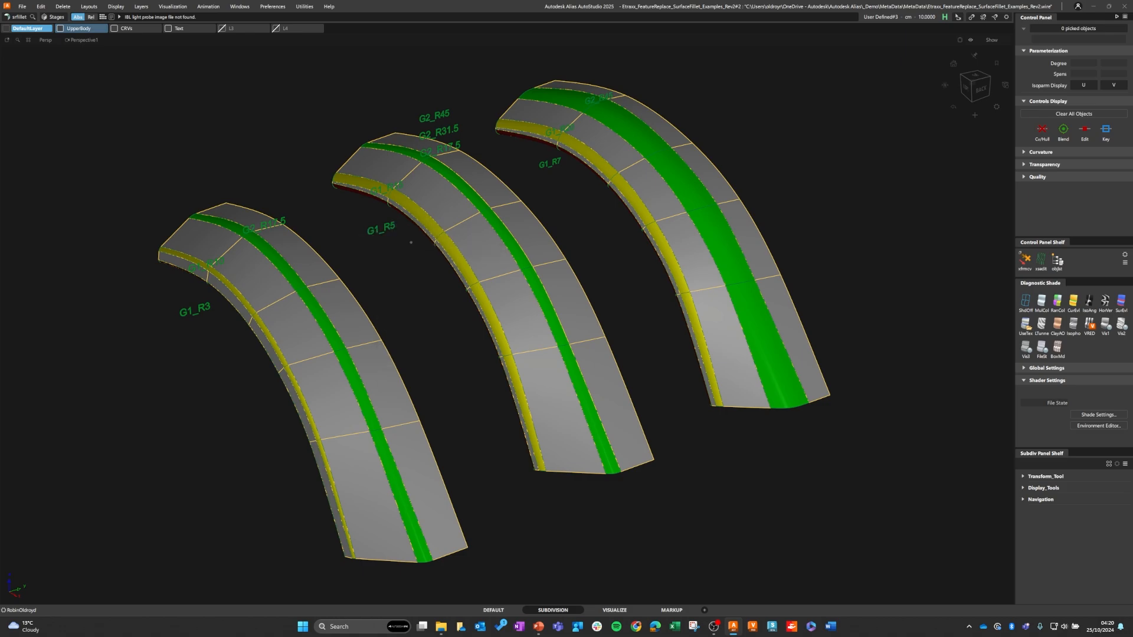
{"action": "right_click_drag", "start_coordinate": [411, 242], "coordinate": [411, 223], "text": "ctrl+shift"}
{"action": "left_click", "coordinate": [438, 230]}
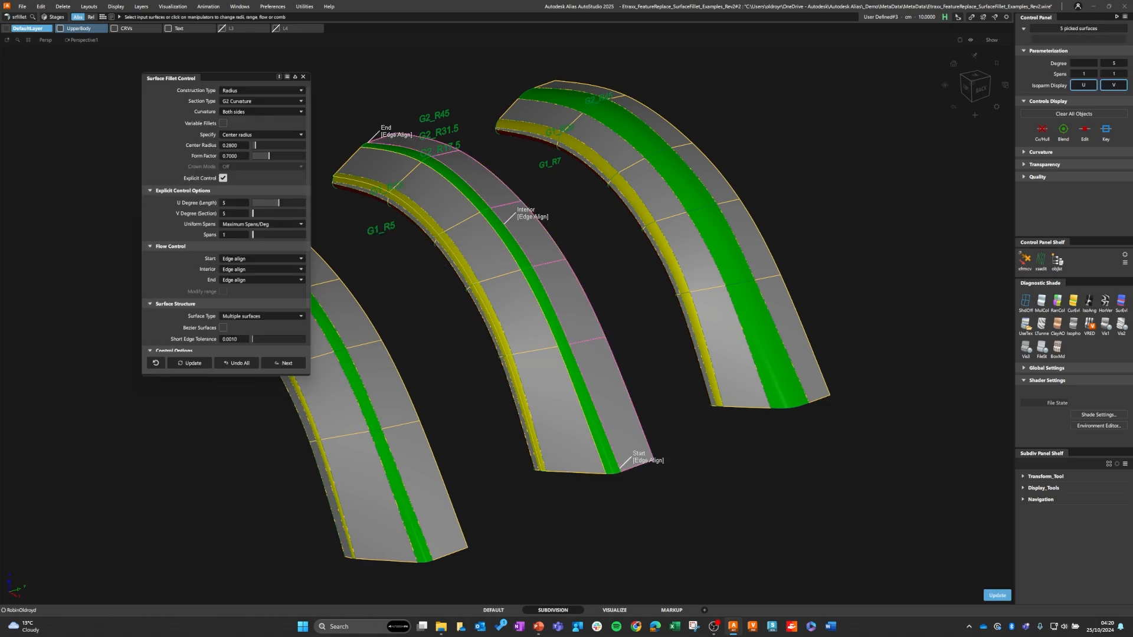
{"action": "left_click_drag", "start_coordinate": [510, 323], "coordinate": [508, 308], "text": "alt+shift"}
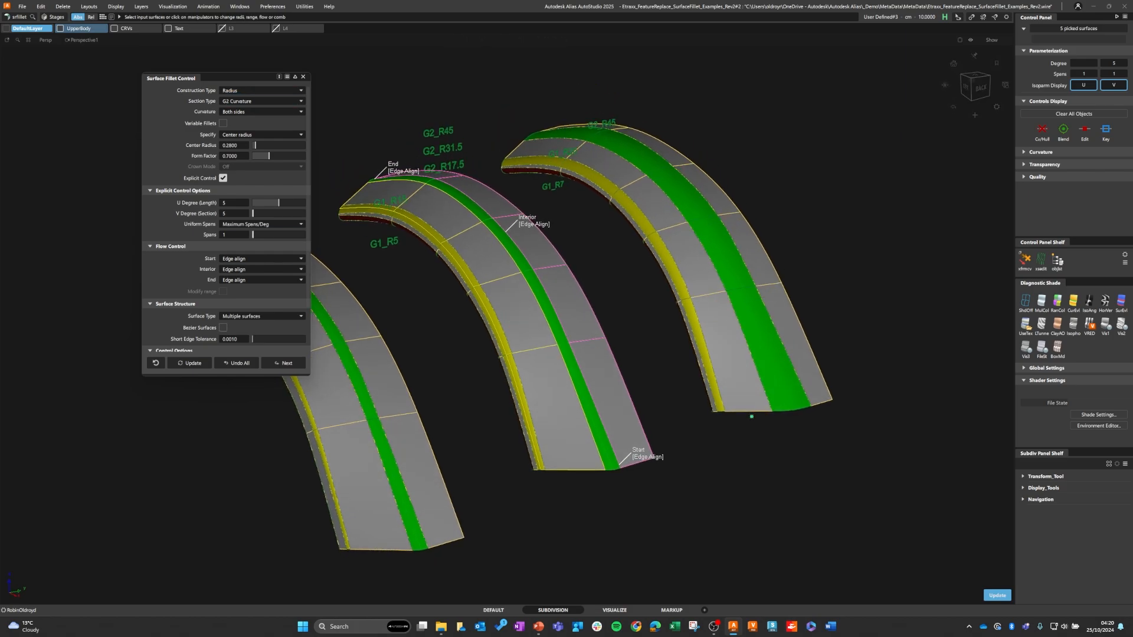
{"action": "left_click_drag", "start_coordinate": [222, 77], "coordinate": [126, 82]}
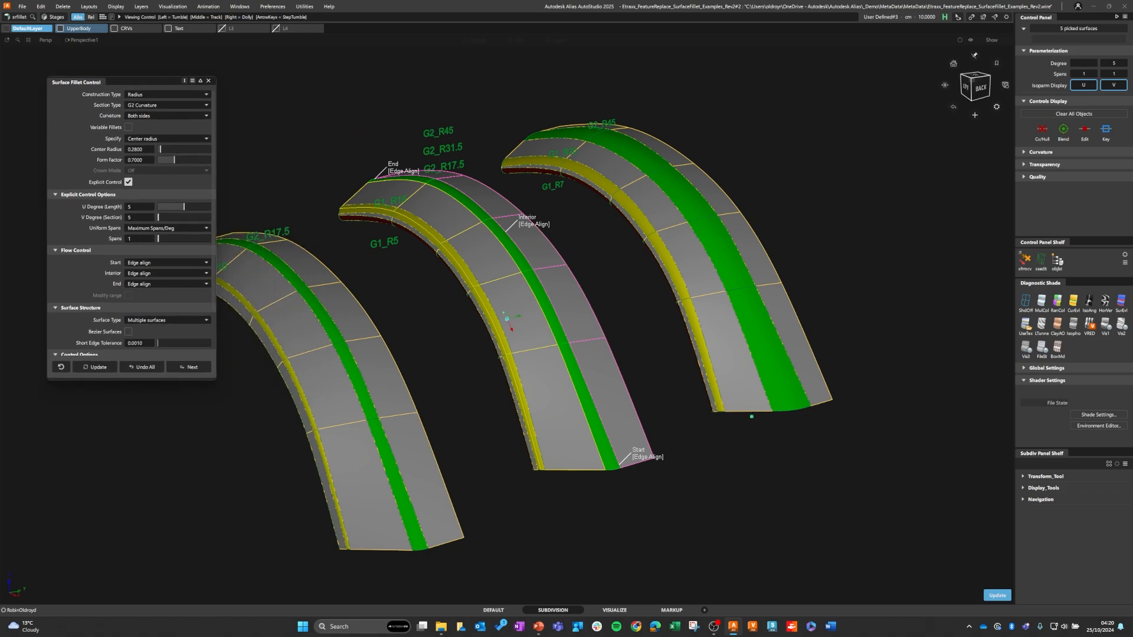
{"action": "middle_click_drag", "start_coordinate": [506, 319], "coordinate": [545, 313], "text": "alt+shift"}
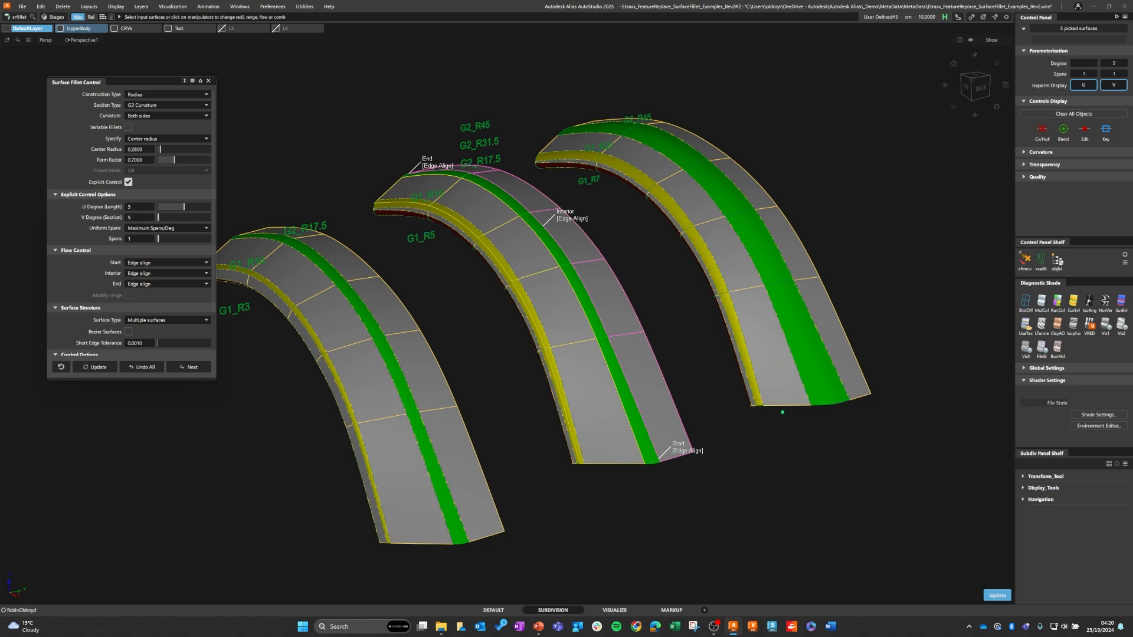
Step: Show the green fillet's construction in the History Visualizer and assign the preset SurfFillet_G2_R31.5 to its SurfaceFillet node
{"action": "left_click", "coordinate": [240, 6]}
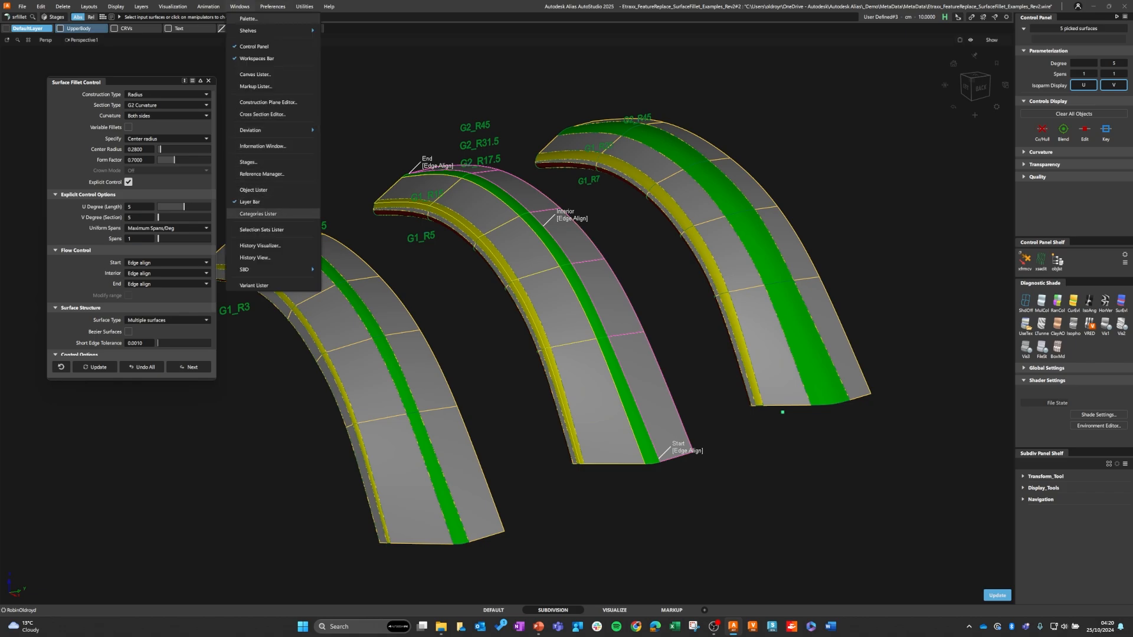
{"action": "left_click", "coordinate": [259, 245]}
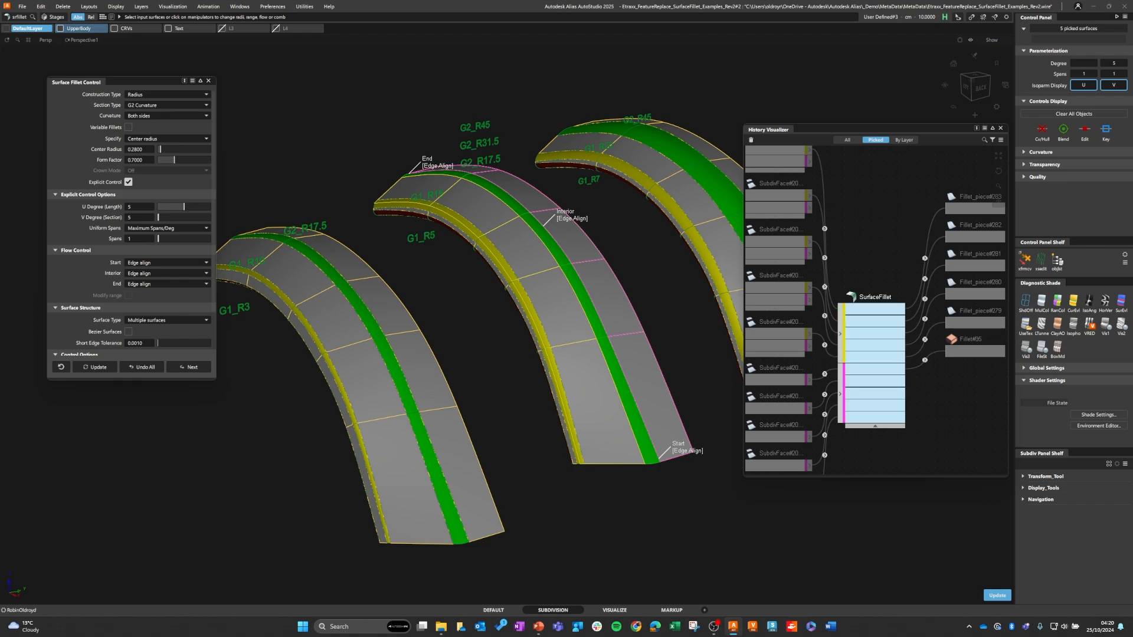
{"action": "right_click", "coordinate": [875, 298]}
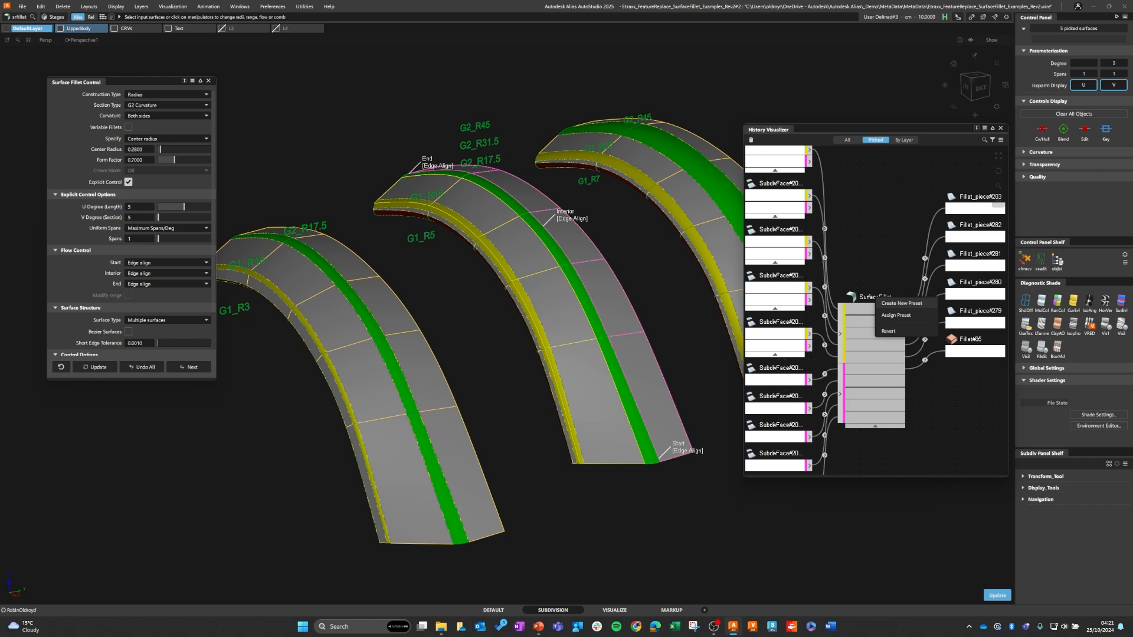
{"action": "left_click", "coordinate": [896, 315]}
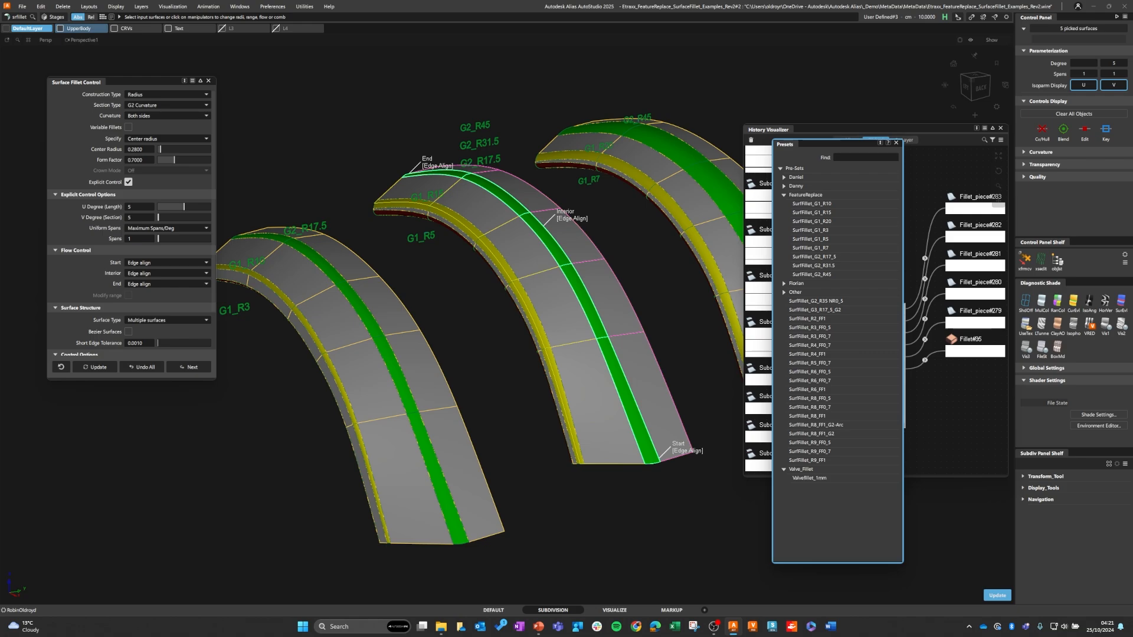
{"action": "double_click", "coordinate": [814, 265]}
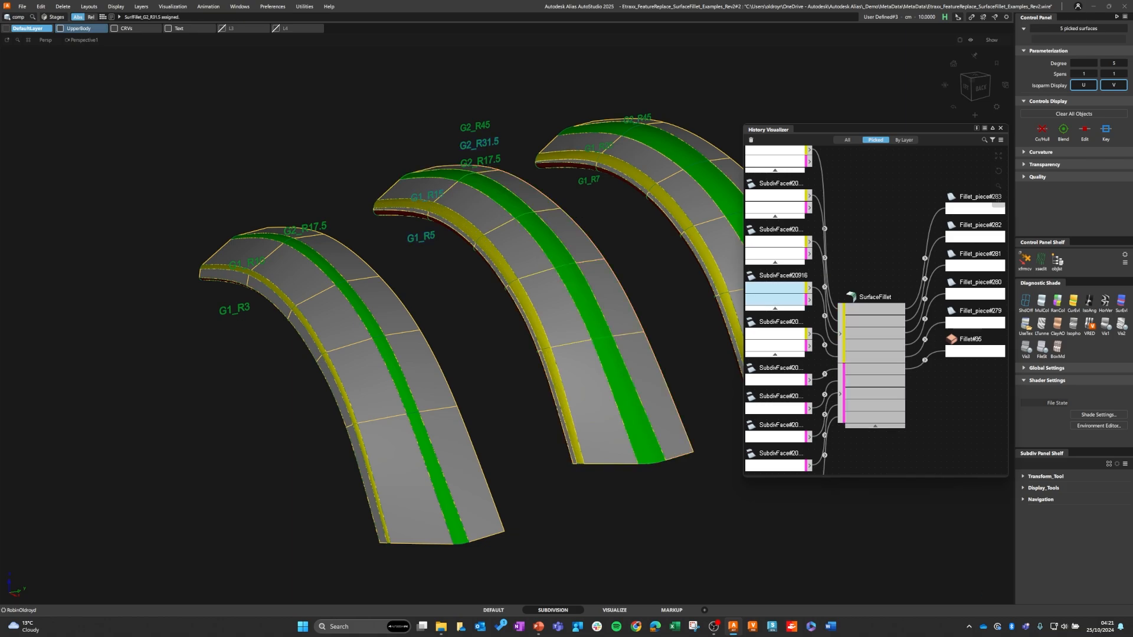
Step: Assign the preset SurfFillet_G2_R45 to the middle arch's SurfaceFillet node
{"action": "right_click", "coordinate": [881, 302]}
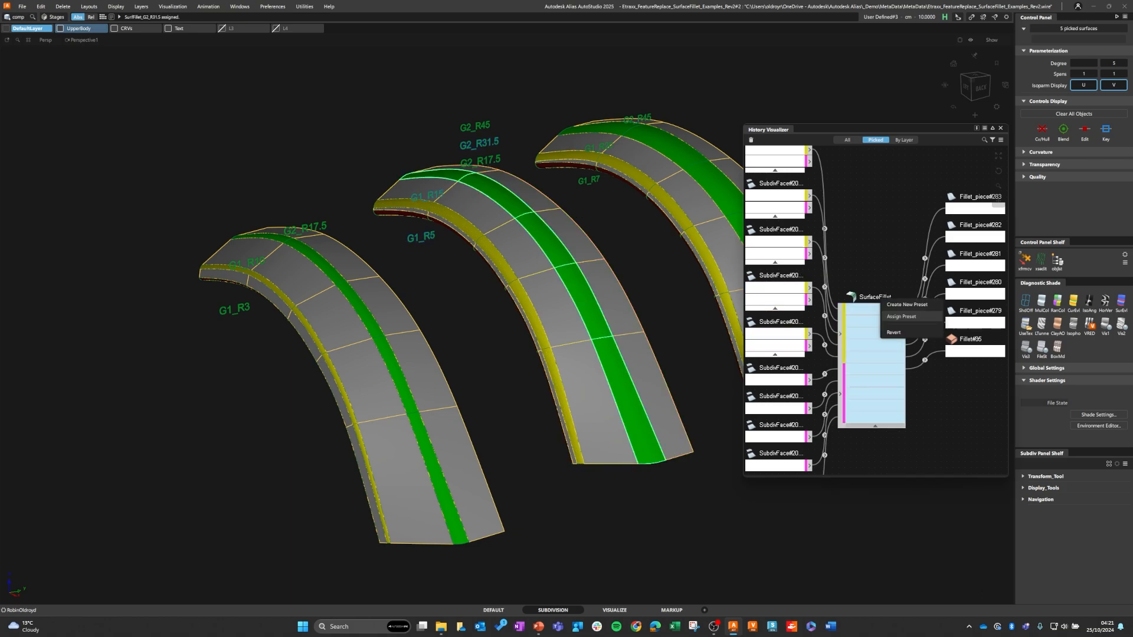
{"action": "left_click", "coordinate": [900, 316]}
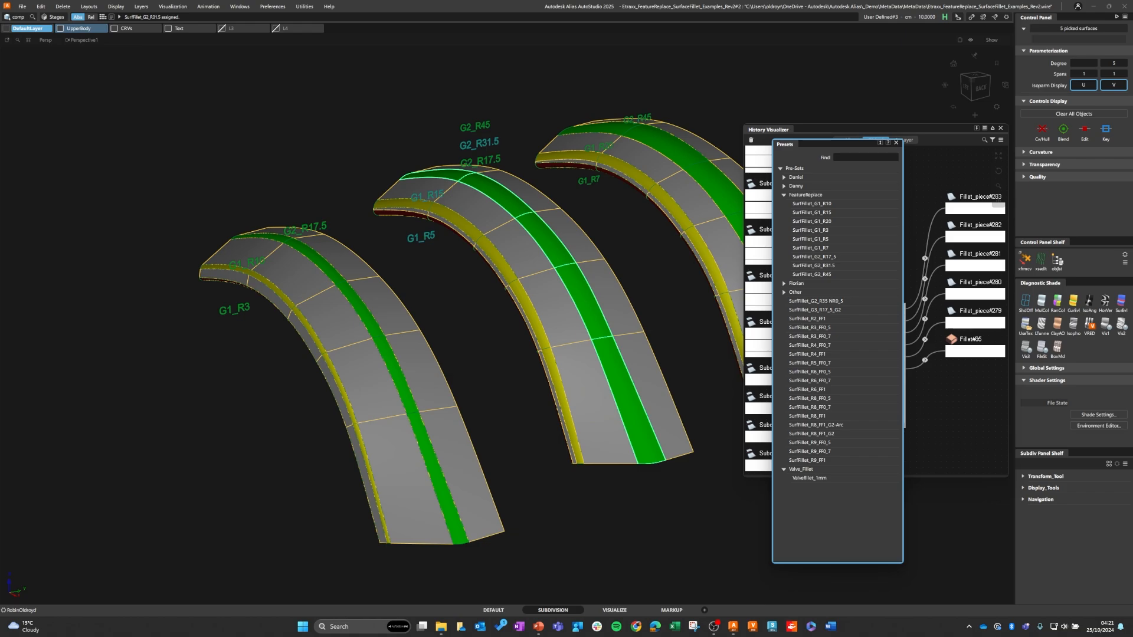
{"action": "left_click", "coordinate": [812, 274]}
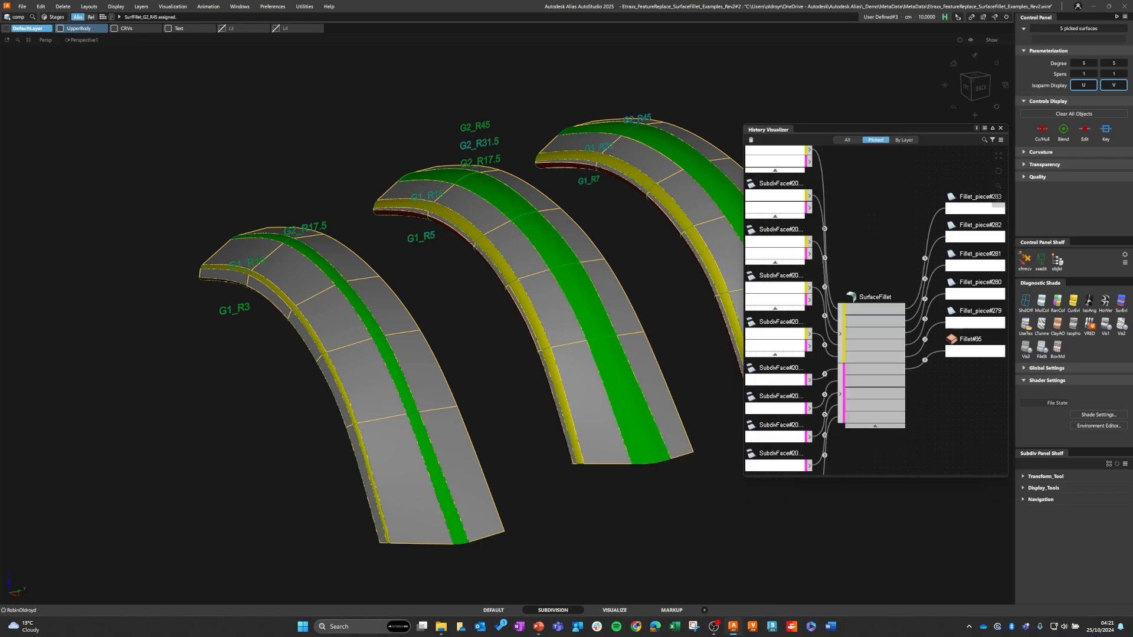
Step: Replace the middle arch's fillet settings with the preset SurfFillet_G2_R17_5 from the FeatureReplace group
{"action": "right_click", "coordinate": [865, 298]}
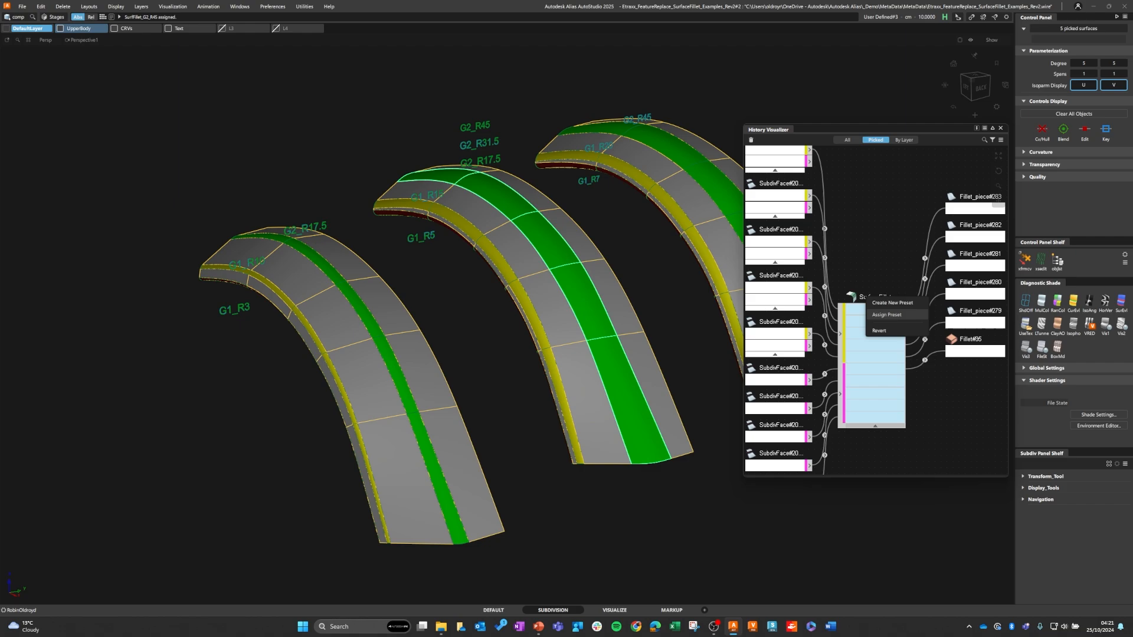
{"action": "left_click", "coordinate": [887, 315]}
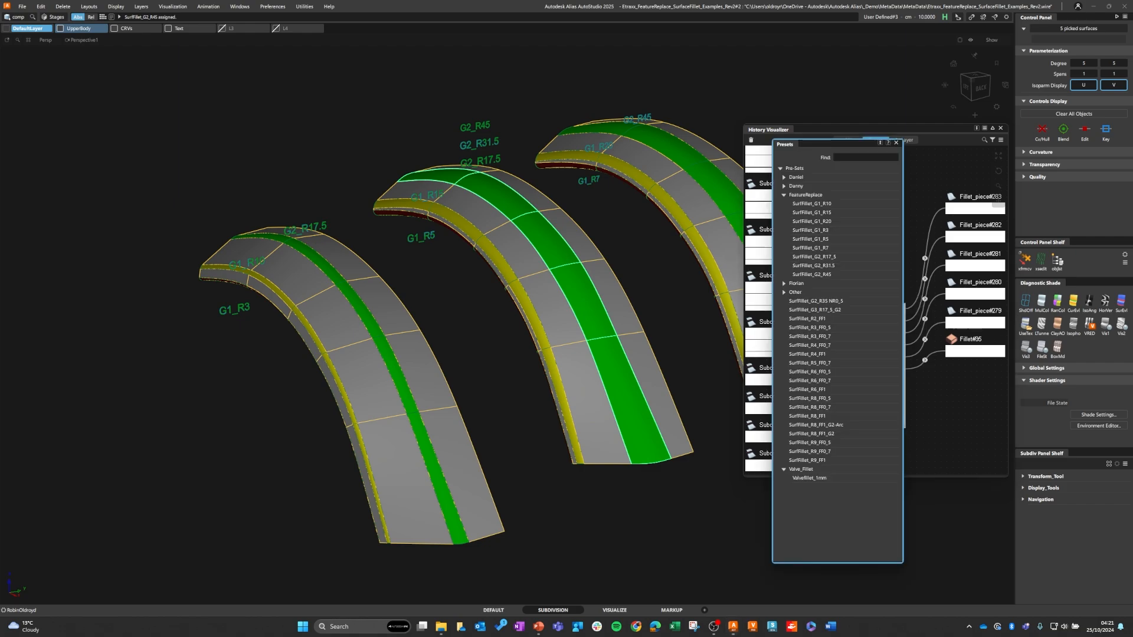
{"action": "left_click", "coordinate": [813, 257]}
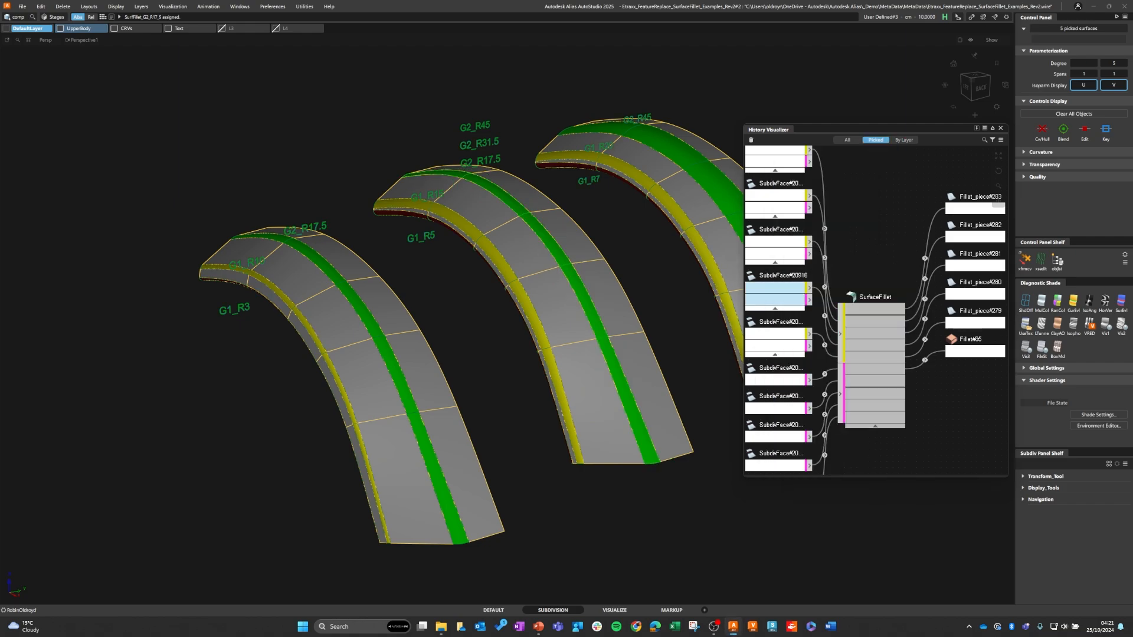
Step: Switch the middle arch's green fillet back to the preset SurfFillet_G2_R45
{"action": "left_click", "coordinate": [877, 300]}
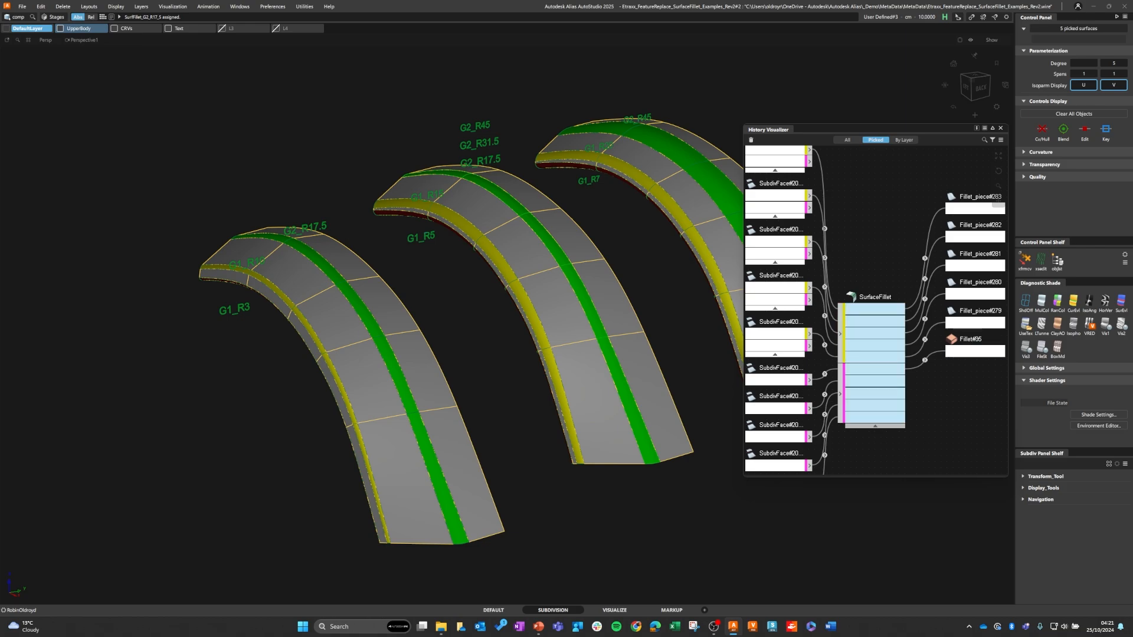
{"action": "right_click", "coordinate": [877, 300]}
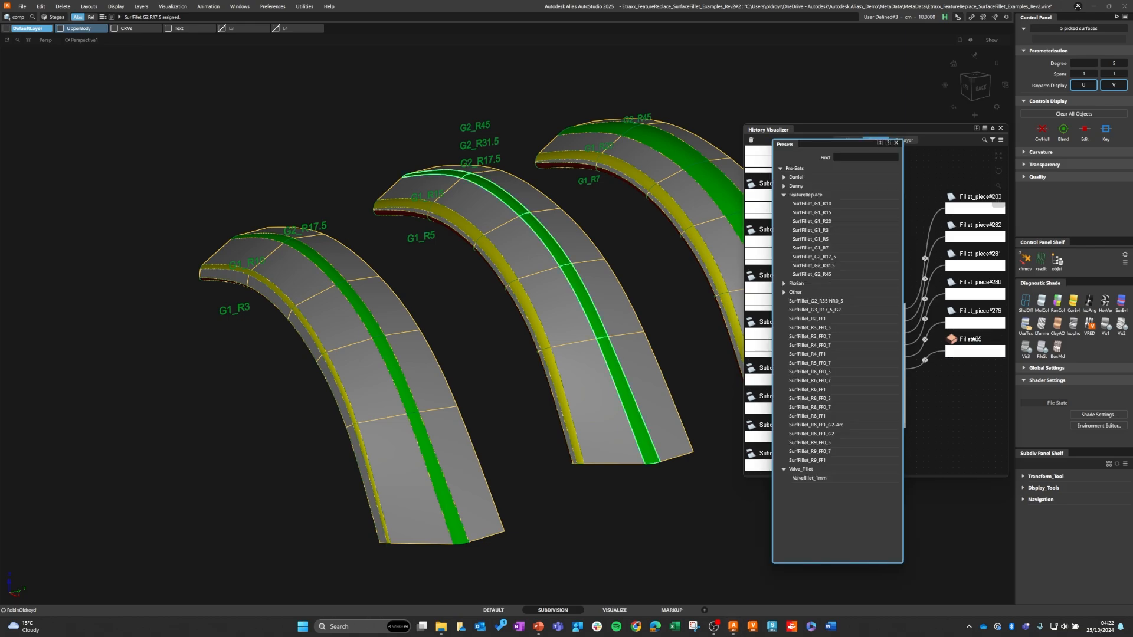
{"action": "left_click", "coordinate": [805, 274]}
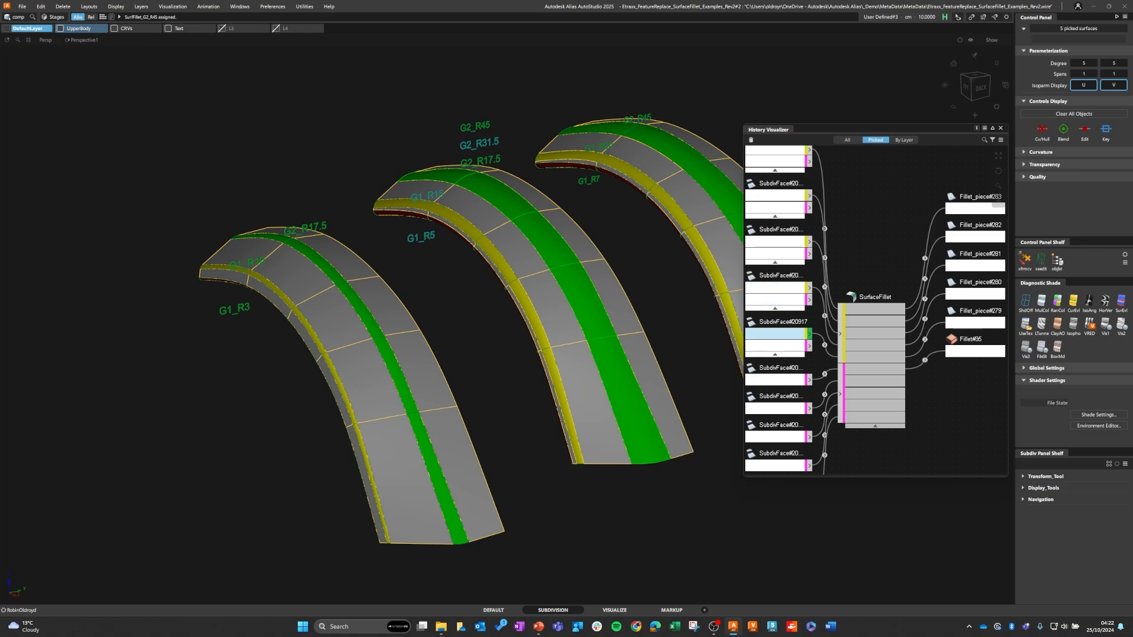
{"action": "right_click", "coordinate": [872, 299]}
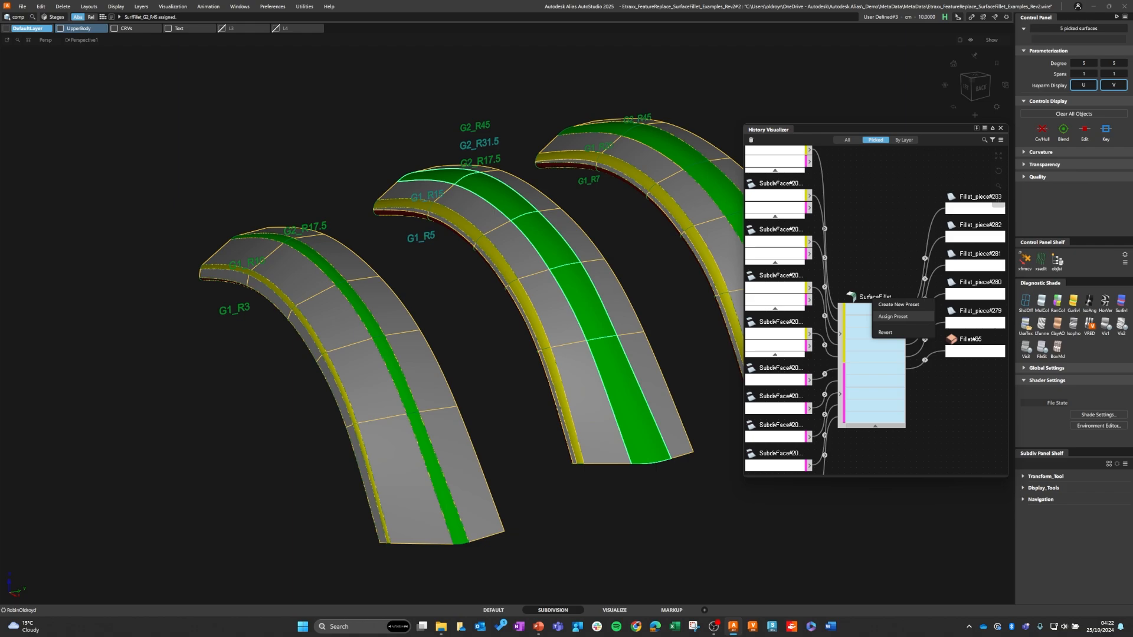
{"action": "left_click", "coordinate": [898, 304]}
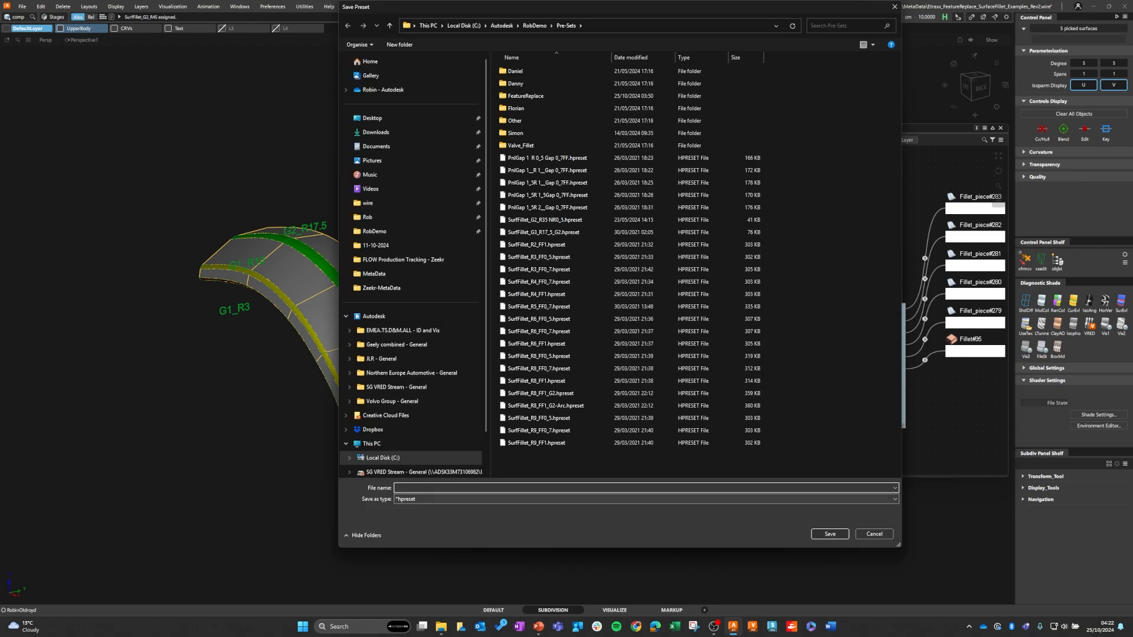
{"action": "key", "text": "Escape"}
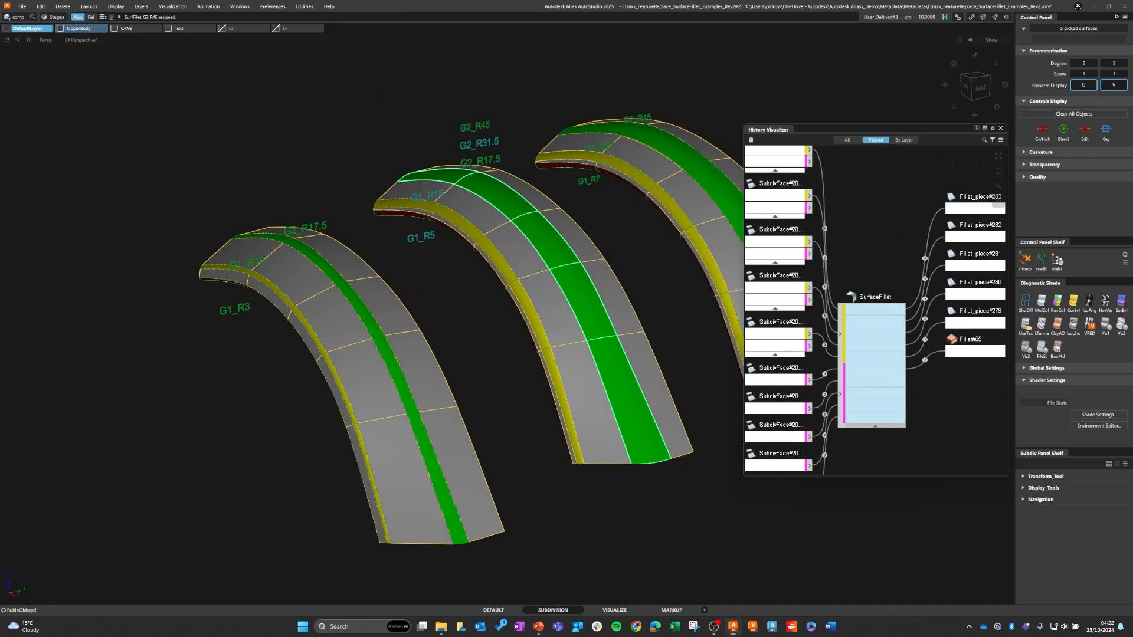
Step: Open the middle arch's green fillet for editing and specify its size by Tangent offset
{"action": "left_click_drag", "start_coordinate": [525, 258], "coordinate": [525, 227], "text": "ctrl+shift"}
{"action": "right_click_drag", "start_coordinate": [524, 248], "coordinate": [516, 232], "text": "ctrl+shift"}
{"action": "left_click", "coordinate": [531, 223]}
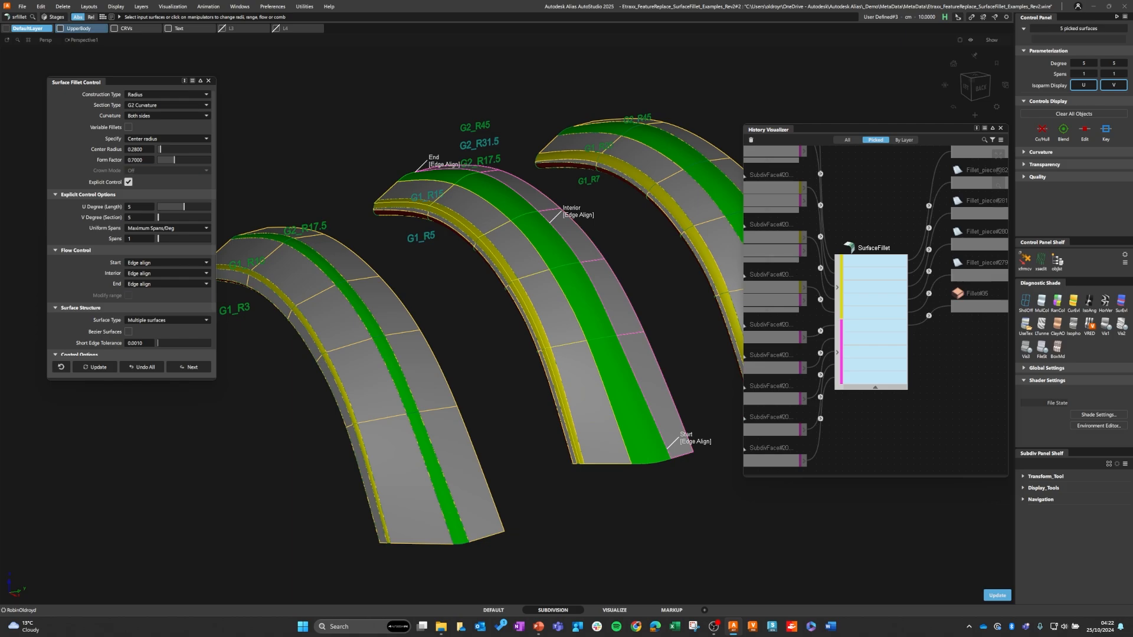
{"action": "left_click", "coordinate": [168, 140]}
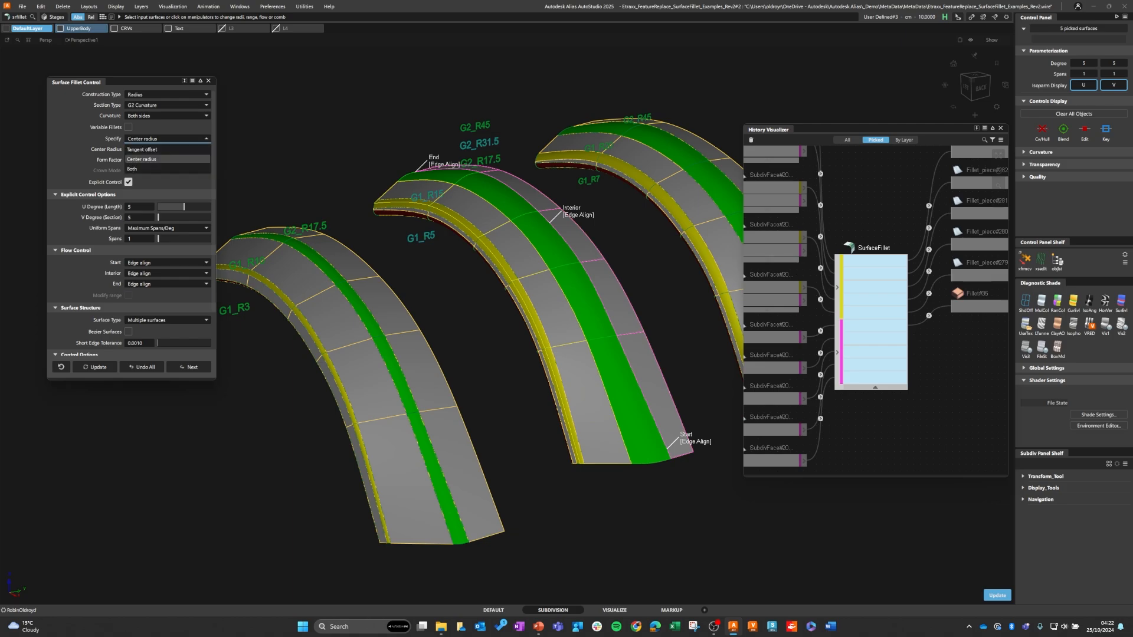
{"action": "left_click", "coordinate": [147, 149]}
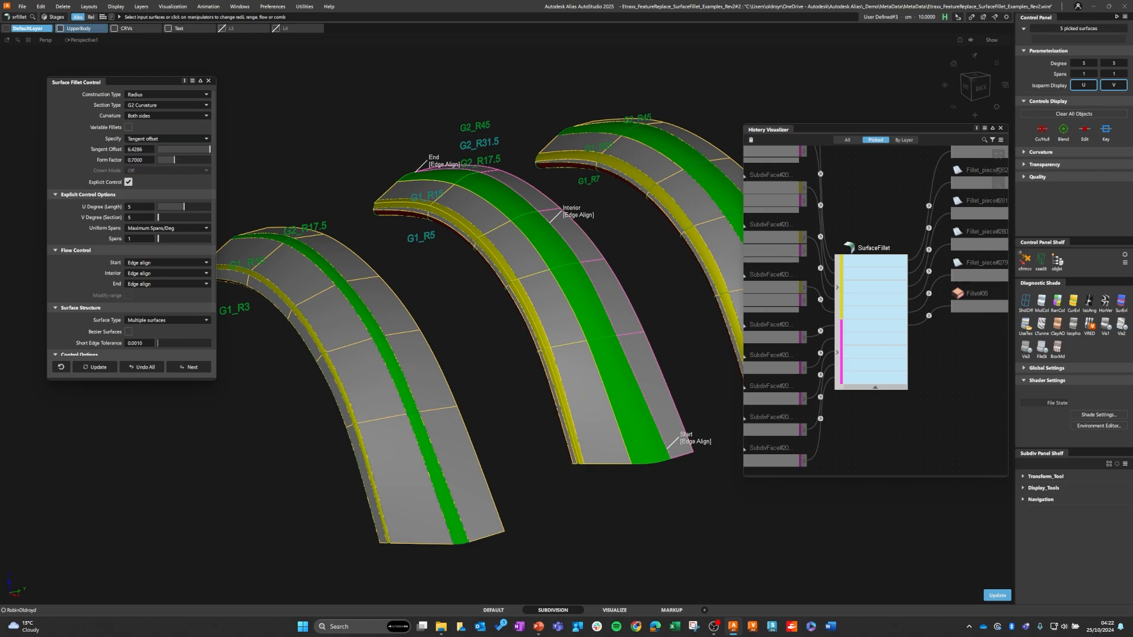
Step: Change the middle arch's fillet to a G0 Chamfer section with a tangent offset of 5 and update it
{"action": "left_click", "coordinate": [167, 105]}
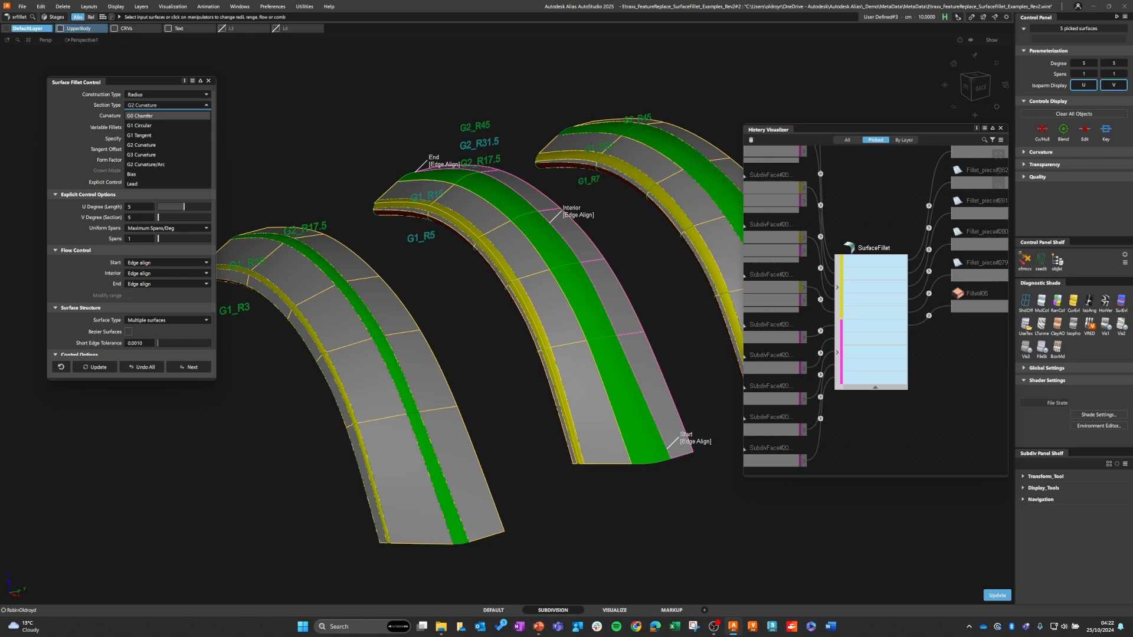
{"action": "left_click", "coordinate": [141, 116]}
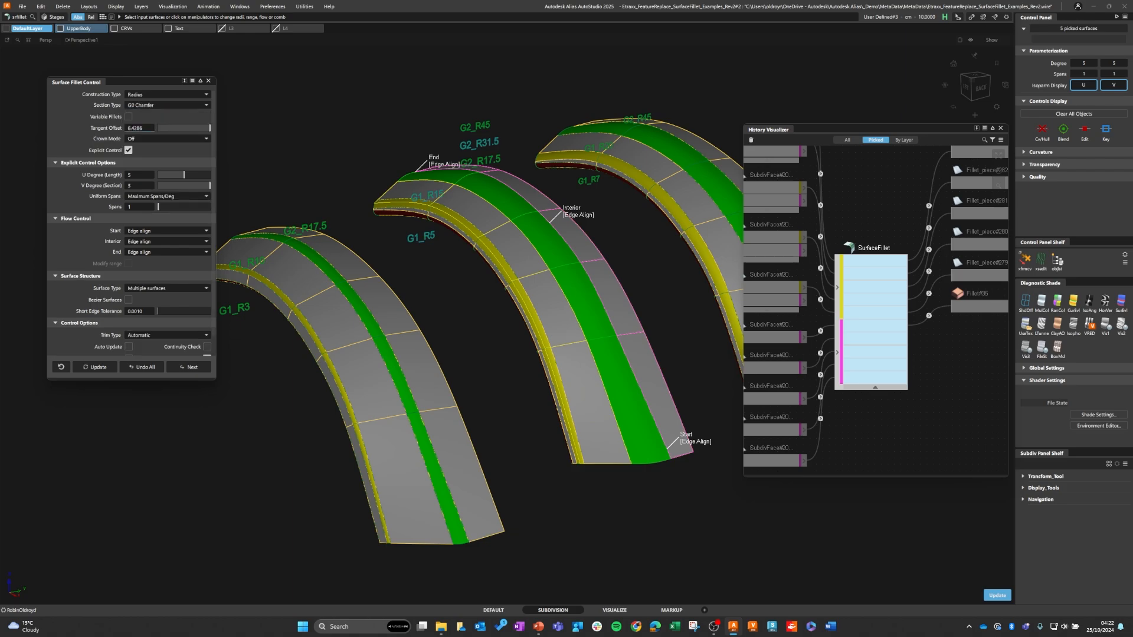
{"action": "left_click_drag", "start_coordinate": [143, 128], "coordinate": [125, 128]}
{"action": "type", "text": "5"}
{"action": "key", "text": "Return"}
{"action": "left_click", "coordinate": [94, 367]}
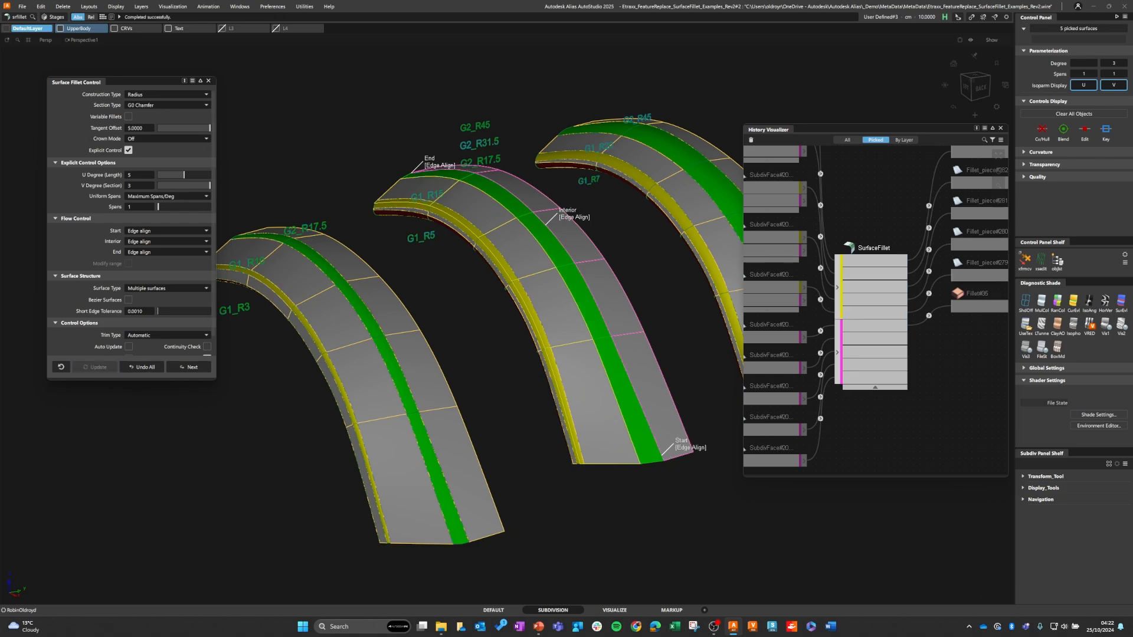
Step: Save the chamfer settings of the SurfaceFillet node as a new preset named nvifbvb in Pre-Sets and close the fillet options
{"action": "right_click", "coordinate": [879, 249]}
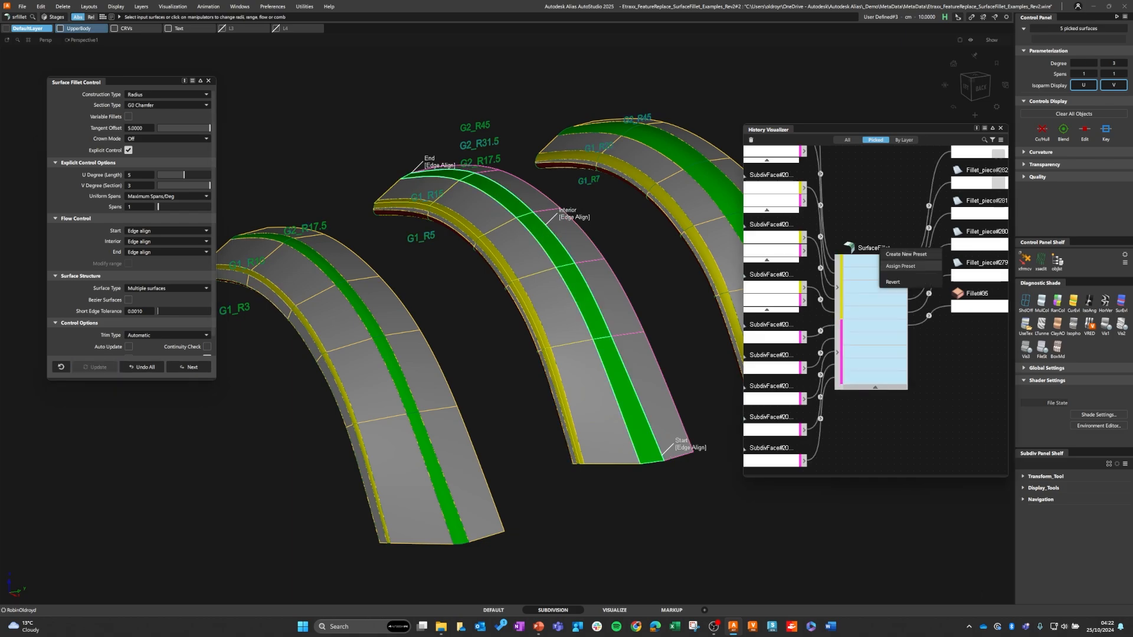
{"action": "left_click", "coordinate": [905, 254]}
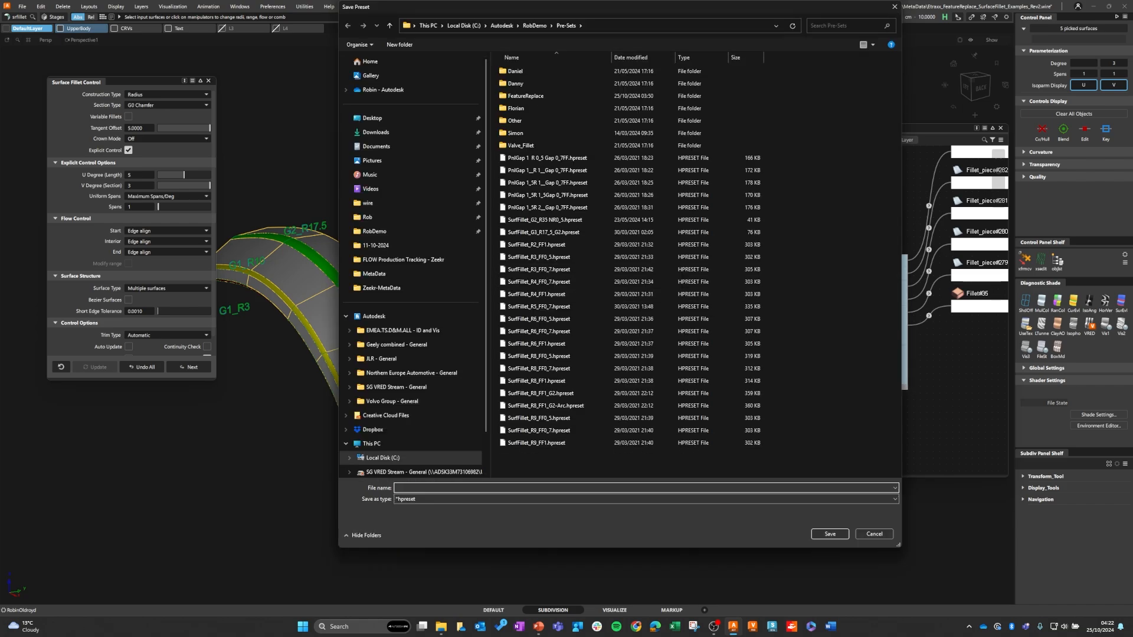
{"action": "type", "text": "nvifbvbf"}
{"action": "left_click", "coordinate": [829, 533]}
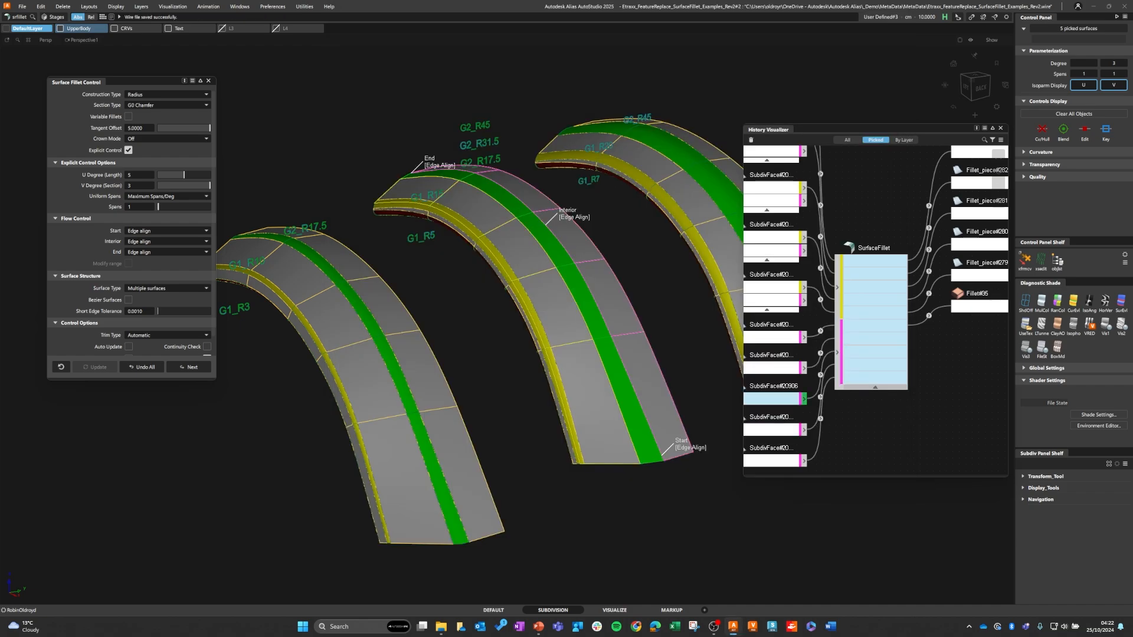
{"action": "left_click", "coordinate": [207, 80]}
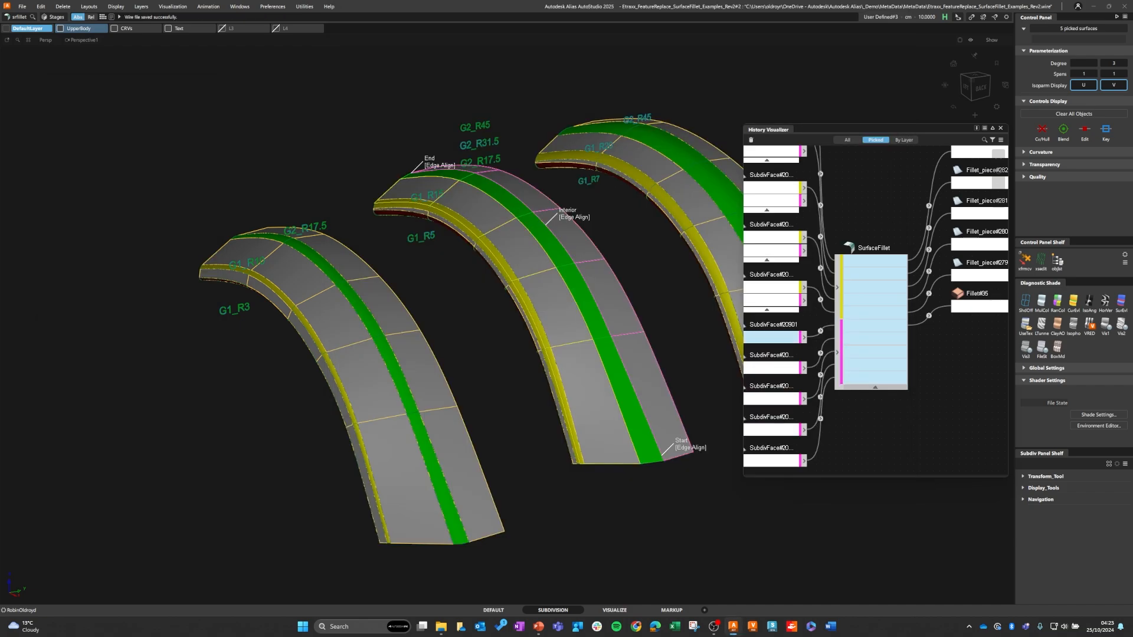
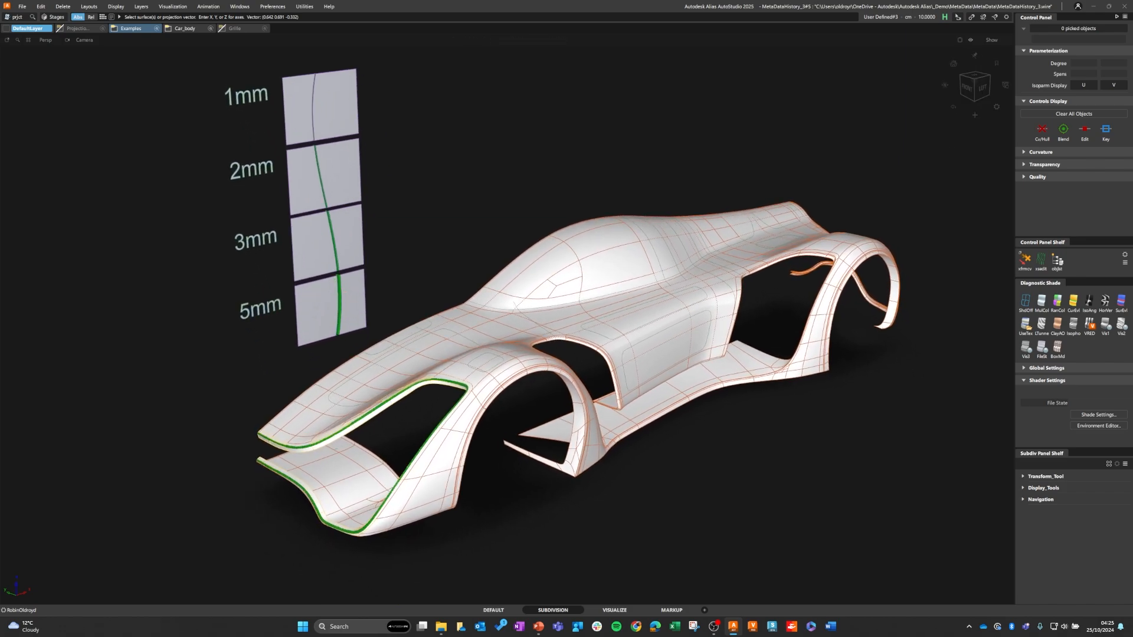
Step: Examine the 1mm to 5mm panel gap samples beside the car body
{"action": "right_click_drag", "start_coordinate": [343, 287], "coordinate": [417, 359], "text": "alt+shift"}
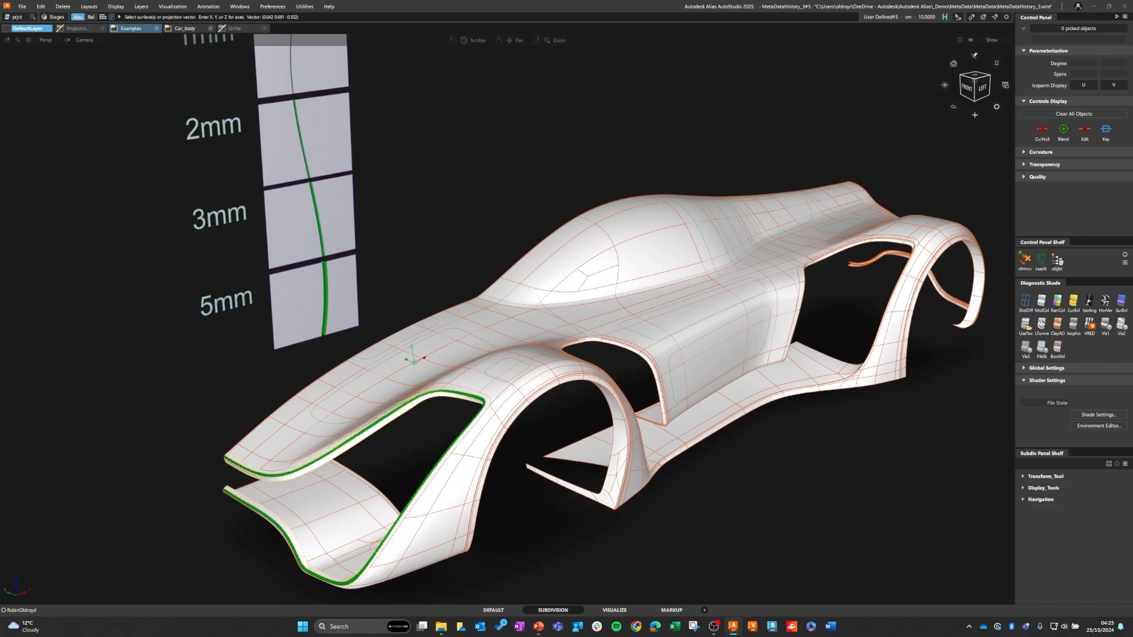
{"action": "middle_click_drag", "start_coordinate": [416, 359], "coordinate": [428, 409], "text": "alt+shift"}
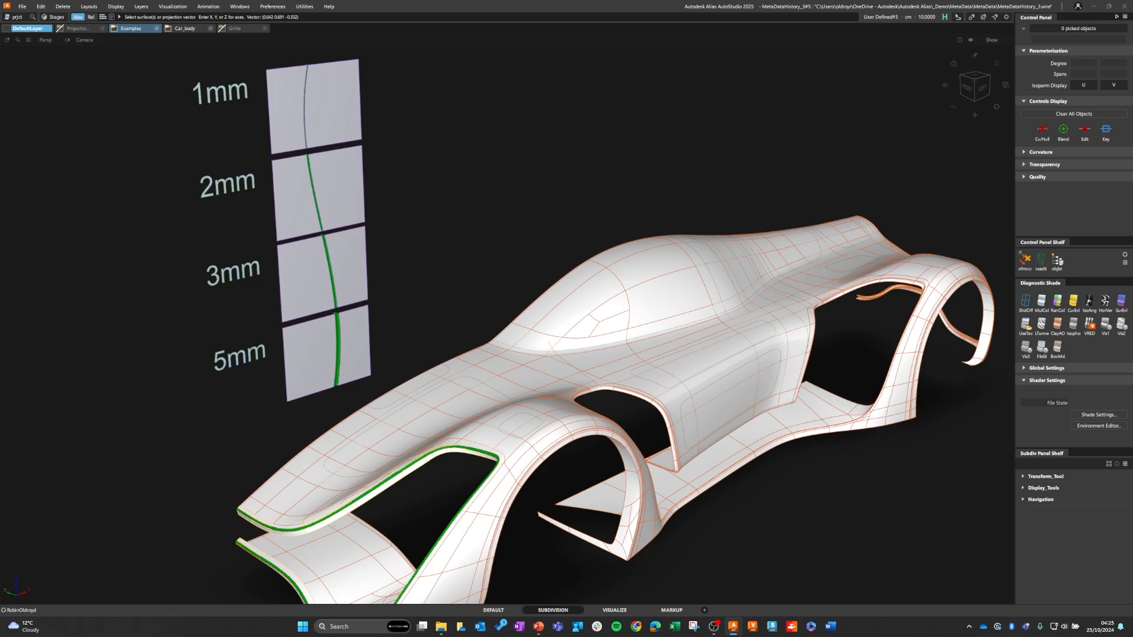
{"action": "mouse_move", "coordinate": [428, 408]}
{"action": "left_mouse_down", "text": "alt+shift"}
{"action": "mouse_move", "coordinate": [355, 353]}
{"action": "mouse_move", "coordinate": [394, 395]}
{"action": "mouse_move", "coordinate": [426, 408]}
{"action": "left_mouse_up", "text": "alt+shift"}
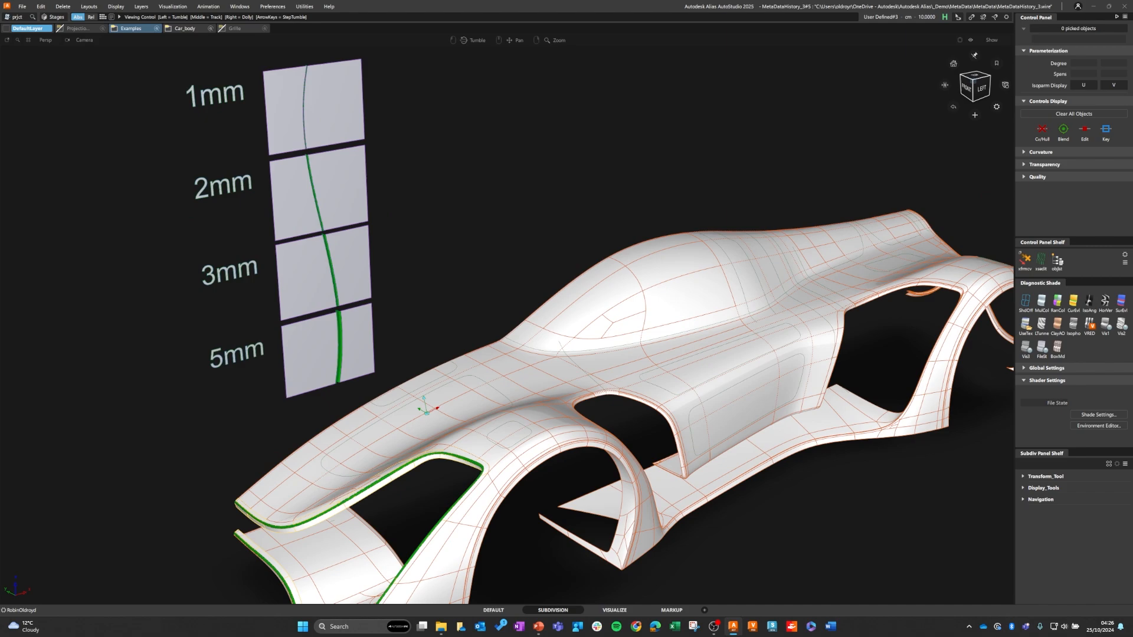
{"action": "middle_click_drag", "start_coordinate": [425, 408], "coordinate": [455, 369], "text": "alt+shift"}
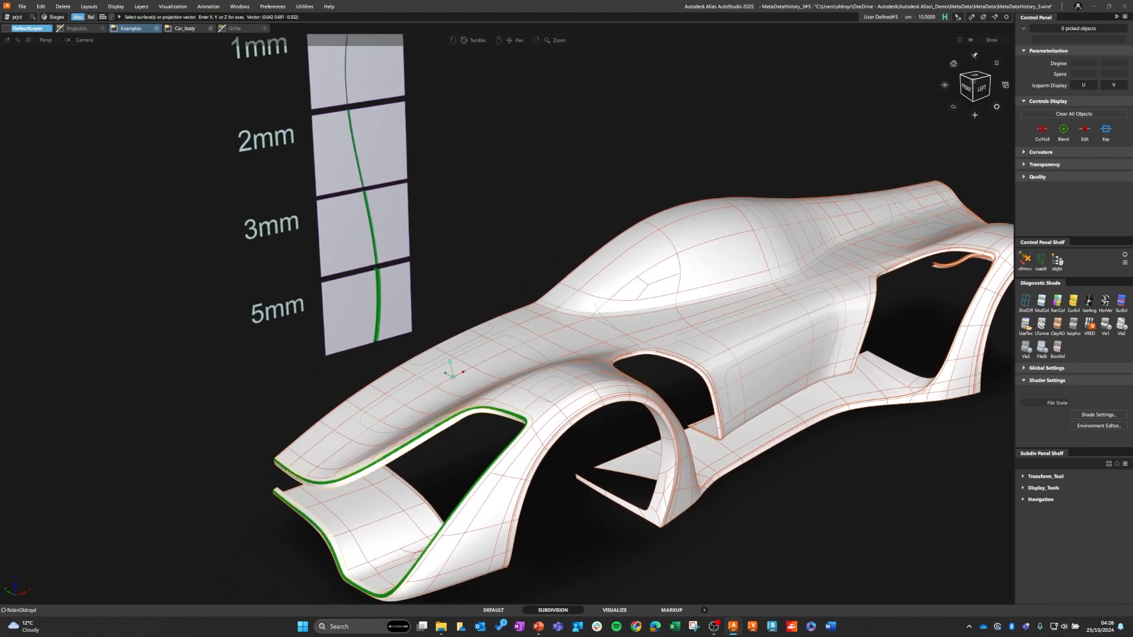
{"action": "right_click_drag", "start_coordinate": [454, 369], "coordinate": [531, 369], "text": "alt+shift"}
{"action": "left_click_drag", "start_coordinate": [531, 370], "coordinate": [546, 353], "text": "alt+shift"}
{"action": "middle_click_drag", "start_coordinate": [545, 353], "coordinate": [560, 457], "text": "alt+shift"}
{"action": "right_click_drag", "start_coordinate": [559, 457], "coordinate": [522, 457], "text": "alt+shift"}
{"action": "middle_click_drag", "start_coordinate": [522, 457], "coordinate": [514, 575], "text": "alt+shift"}
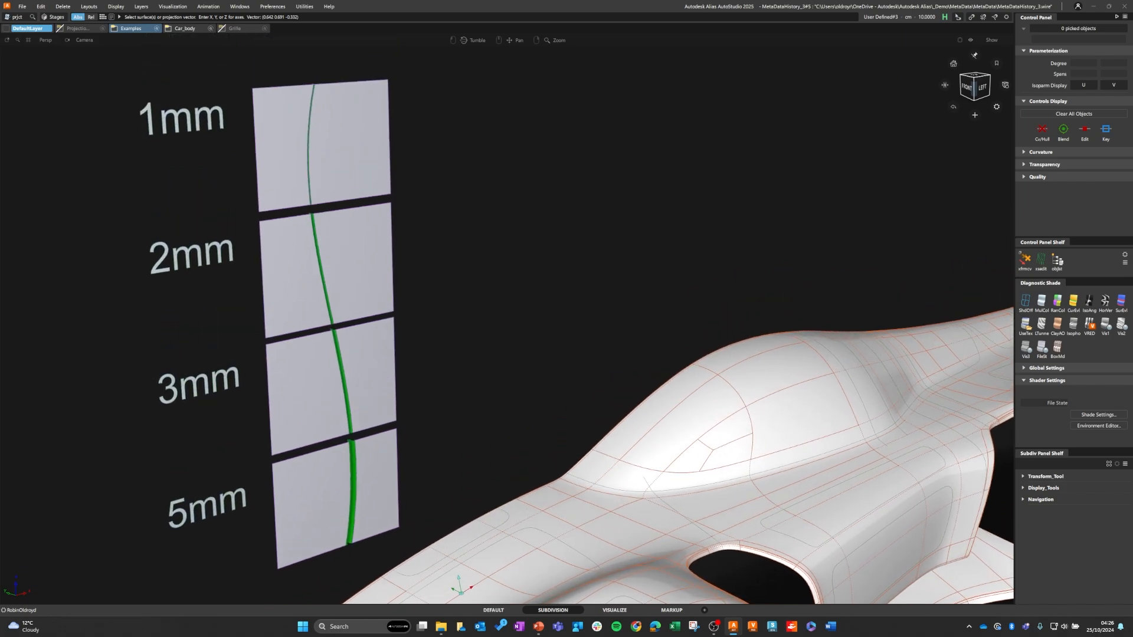
Step: Open the 1mm sample's panel gap for editing to load its settings into Panel Gap Control
{"action": "right_click_drag", "start_coordinate": [309, 170], "coordinate": [404, 173], "text": "alt+shift"}
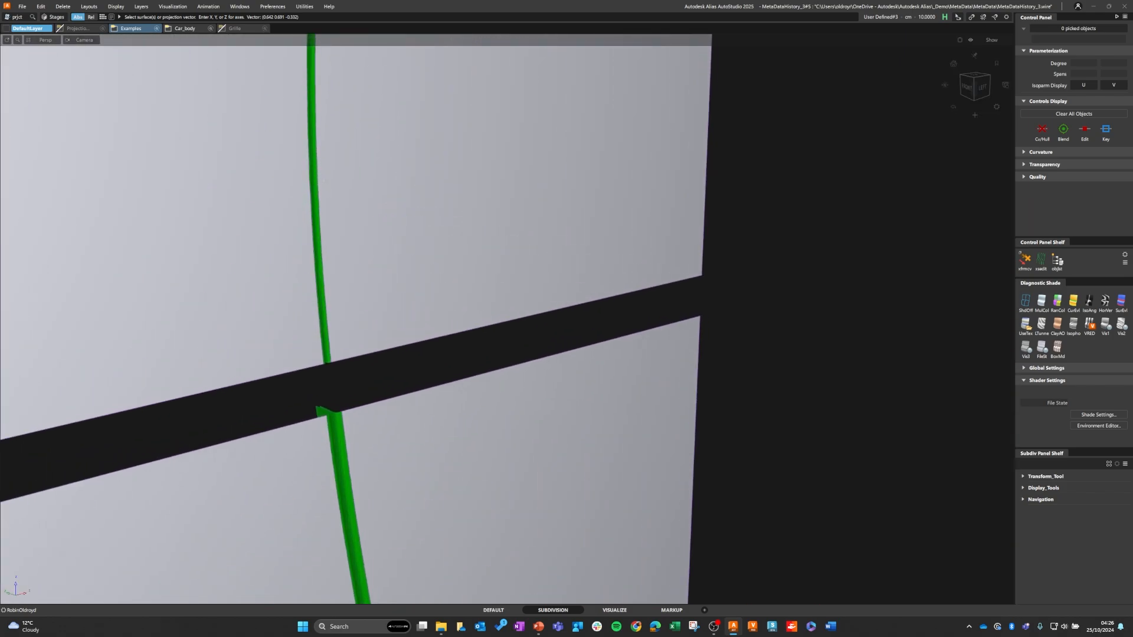
{"action": "middle_click", "coordinate": [324, 181], "text": "ctrl+shift"}
{"action": "right_click_drag", "start_coordinate": [323, 181], "coordinate": [248, 157], "text": "ctrl+shift"}
{"action": "left_click", "coordinate": [312, 161]}
{"action": "middle_click_drag", "start_coordinate": [248, 157], "coordinate": [249, 124], "text": "alt+shift"}
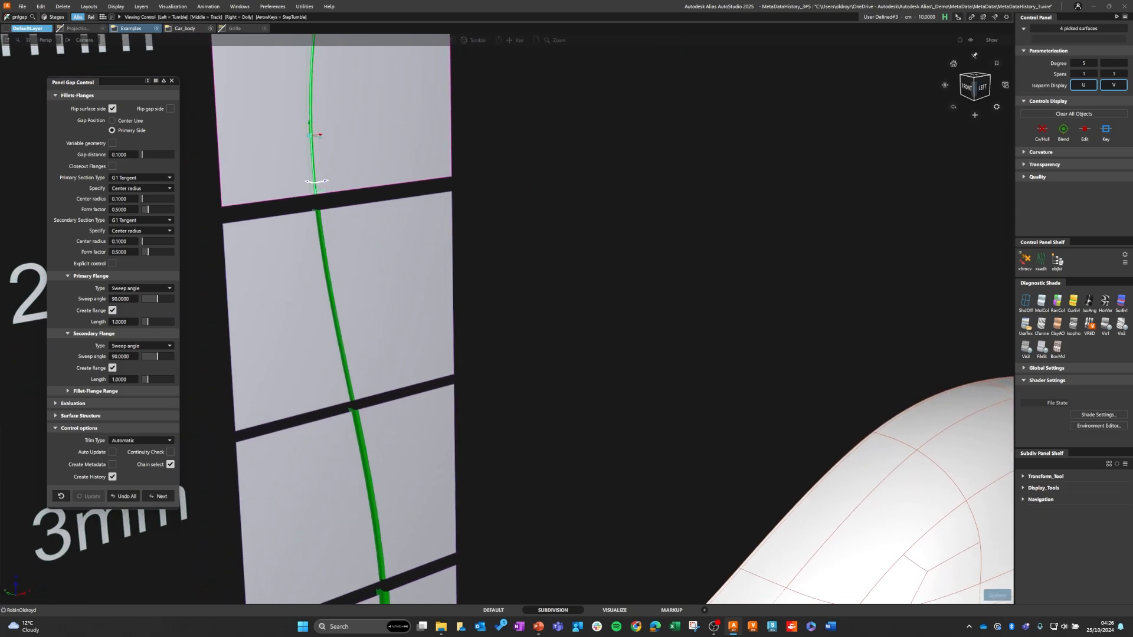
{"action": "right_click_drag", "start_coordinate": [249, 124], "coordinate": [171, 125], "text": "alt+shift"}
{"action": "middle_click_drag", "start_coordinate": [171, 126], "coordinate": [170, 35], "text": "alt+shift"}
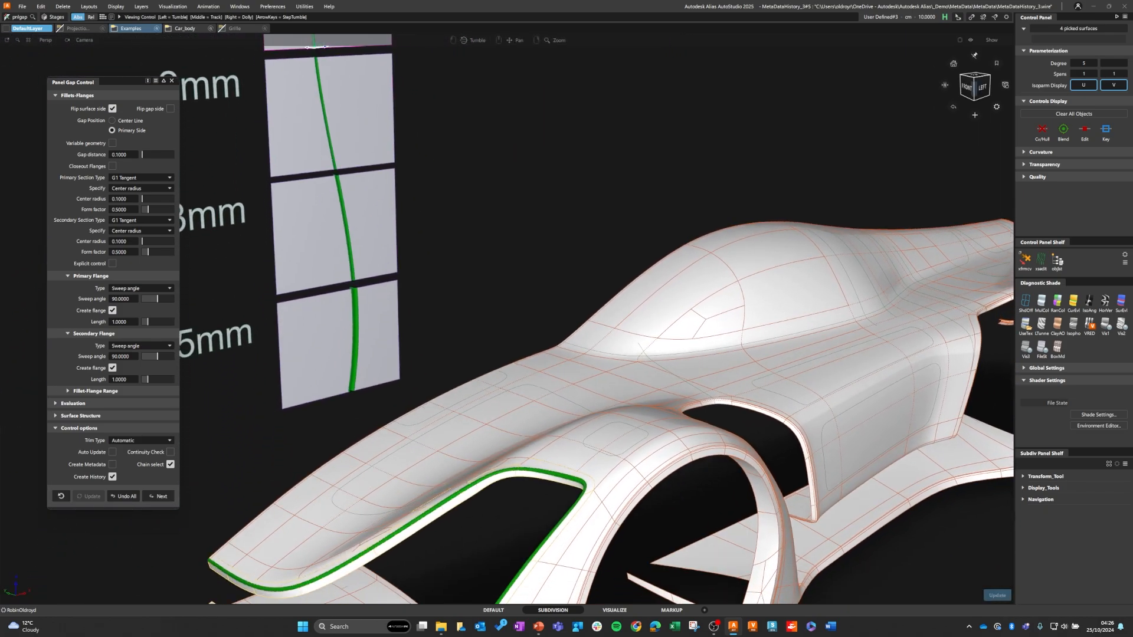
Step: Build a new panel gap along the rounded curve on top of the car's nose using the settings loaded from the 1mm sample
{"action": "left_click", "coordinate": [159, 496]}
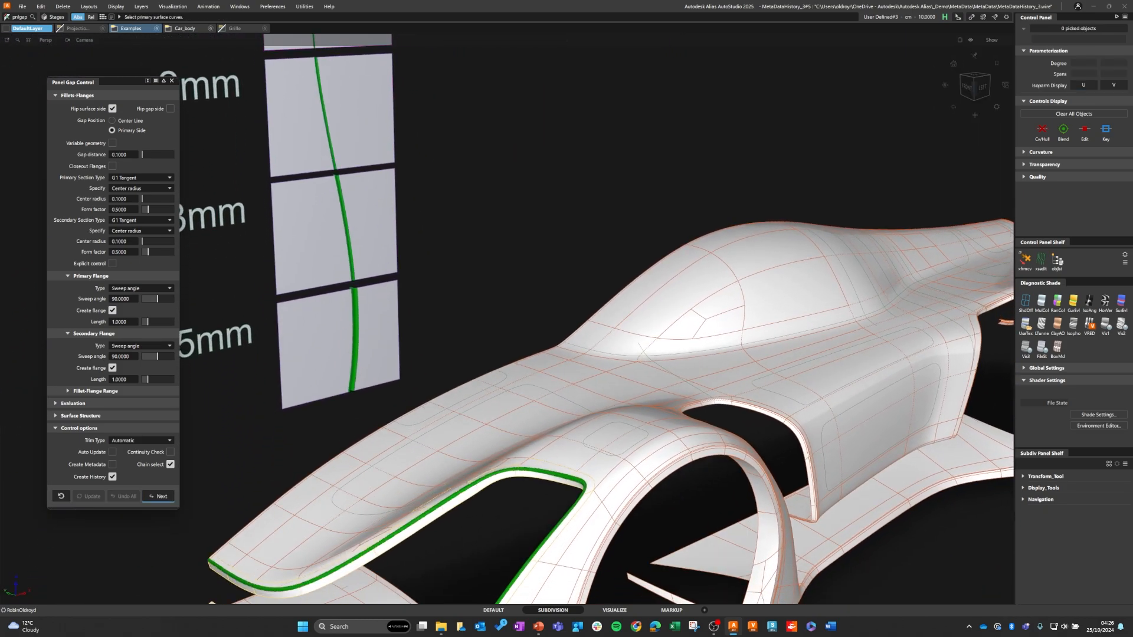
{"action": "key", "text": "shift+alt"}
{"action": "left_click", "coordinate": [460, 404]}
{"action": "left_click_drag", "start_coordinate": [460, 403], "coordinate": [472, 437], "text": "alt+shift"}
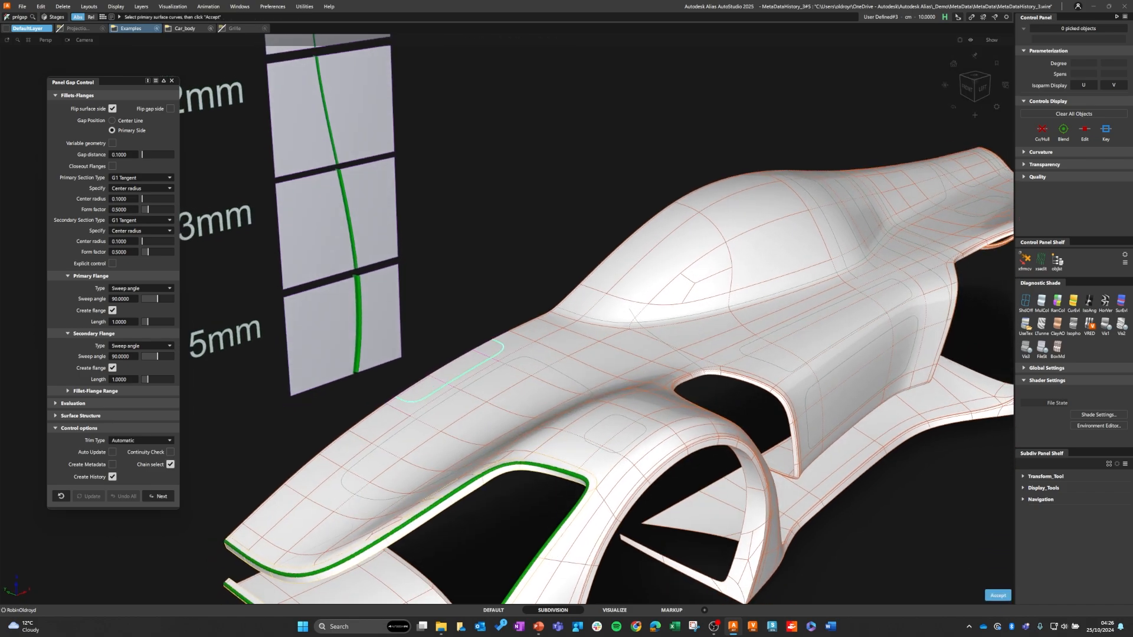
{"action": "key", "text": "space"}
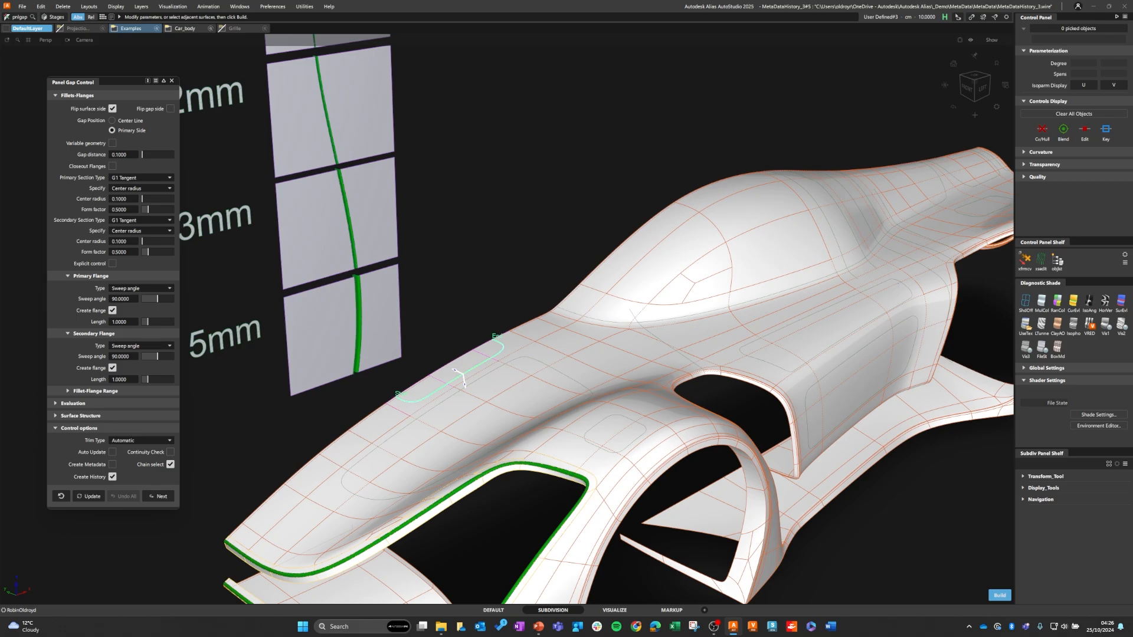
{"action": "key", "text": "space"}
{"action": "right_click_drag", "start_coordinate": [449, 381], "coordinate": [566, 380], "text": "alt+shift"}
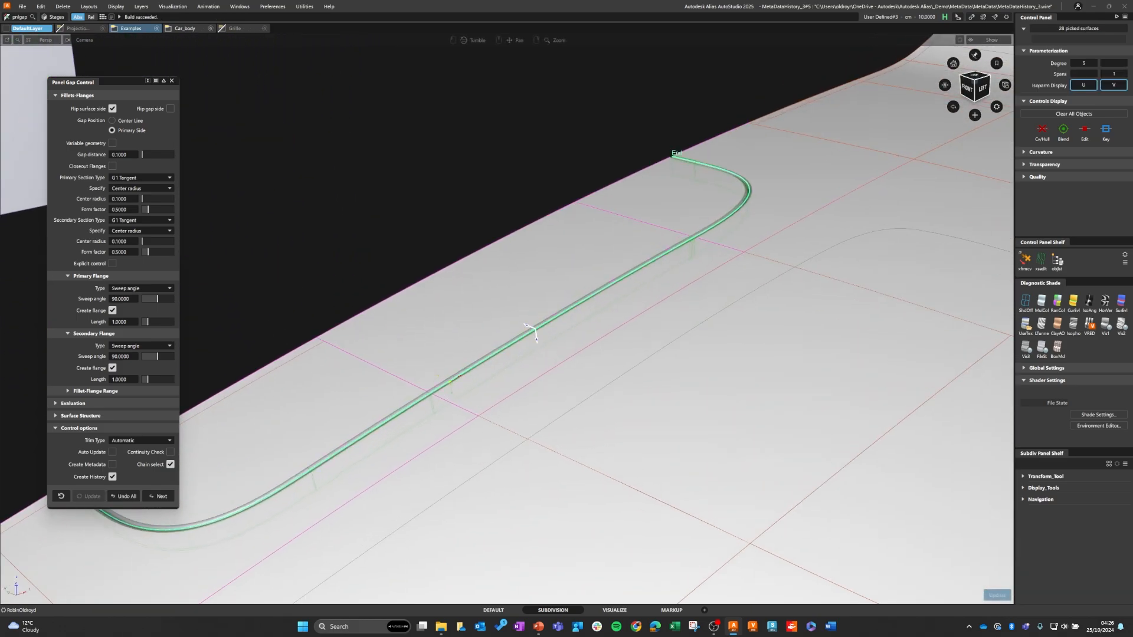
{"action": "left_click_drag", "start_coordinate": [530, 330], "coordinate": [546, 266], "text": "alt+shift"}
Step: Exit the panel gap tool and assign the ETRAXX_carpaint_white shader from the Shader Lister to the new panel gap's surfaces
{"action": "left_click", "coordinate": [172, 7]}
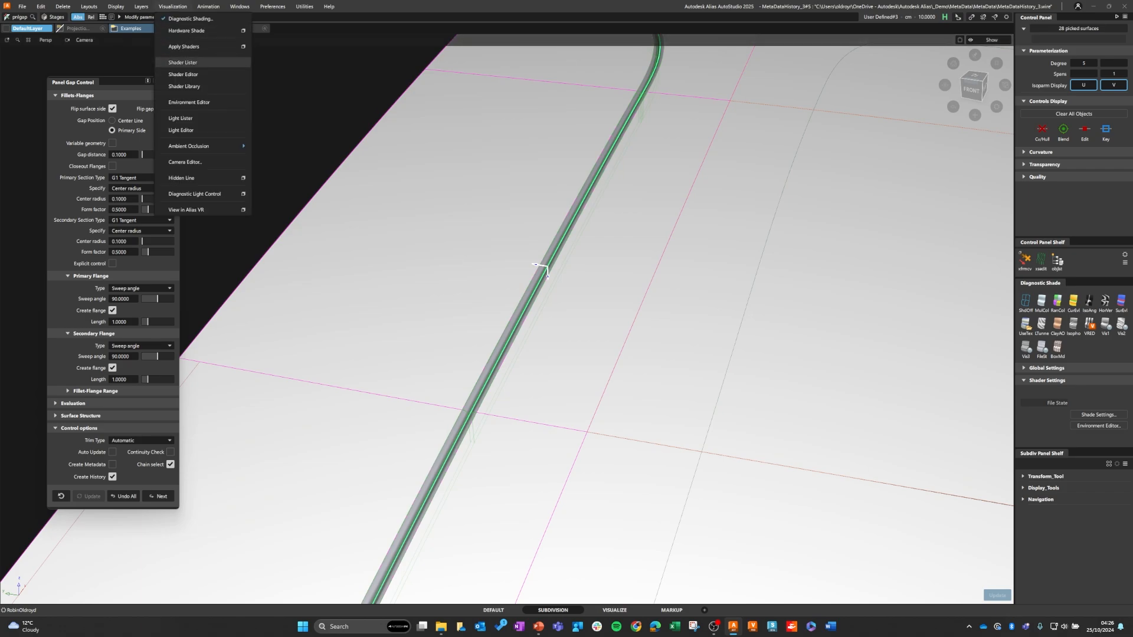
{"action": "left_click", "coordinate": [182, 62]}
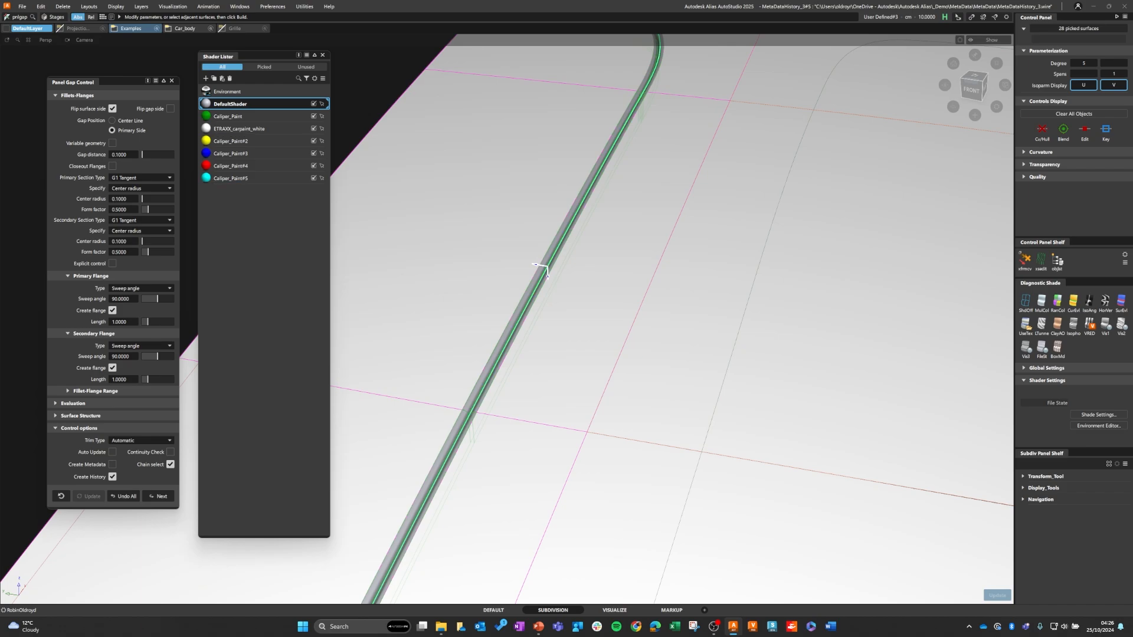
{"action": "key", "text": "Escape"}
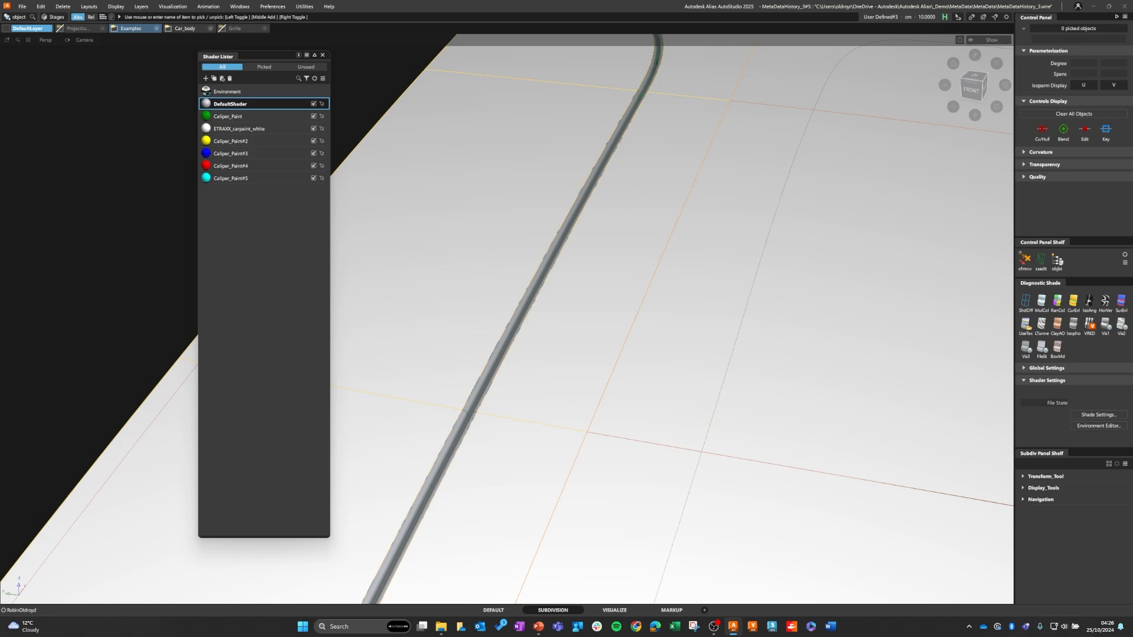
{"action": "left_click", "coordinate": [525, 296]}
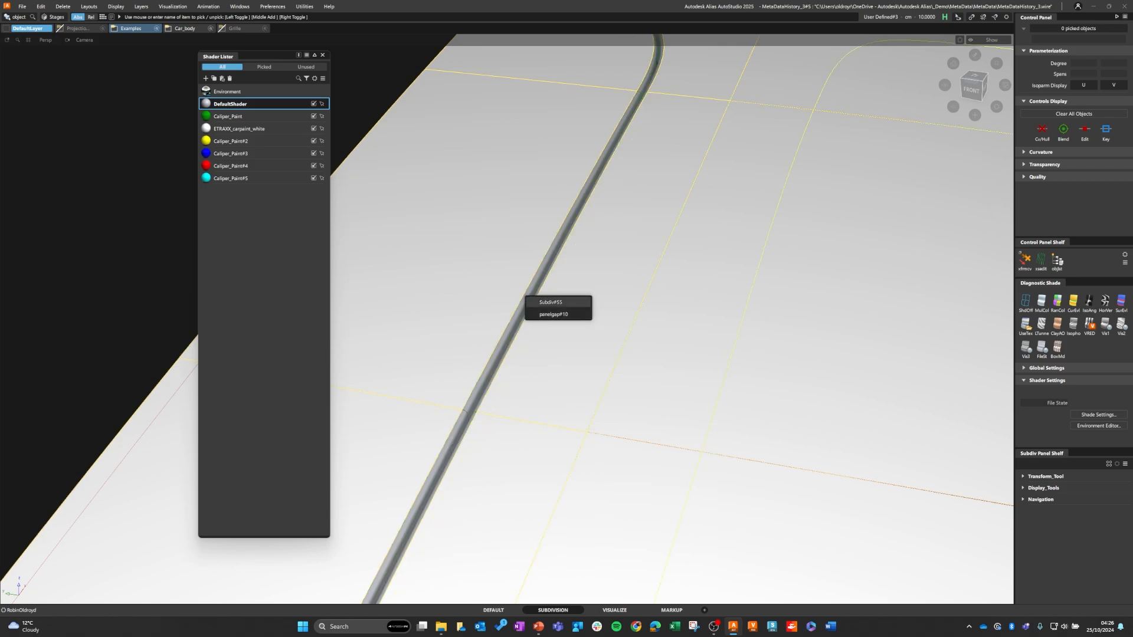
{"action": "left_click", "coordinate": [551, 302]}
{"action": "left_click", "coordinate": [480, 271]}
{"action": "left_click_drag", "start_coordinate": [480, 270], "coordinate": [534, 329]}
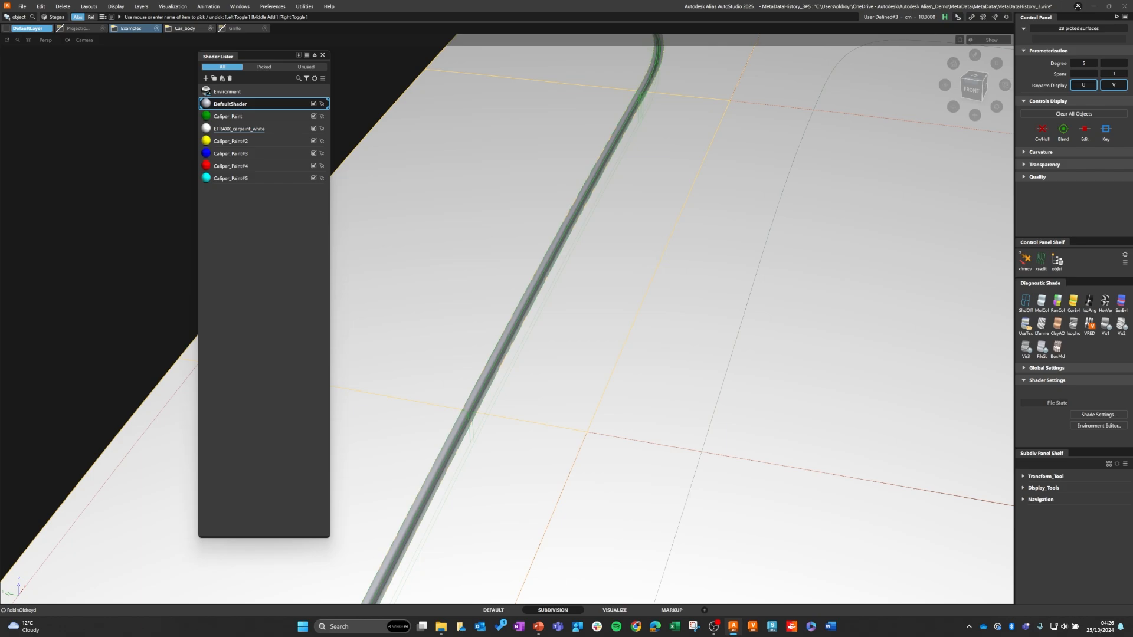
{"action": "left_click", "coordinate": [236, 128]}
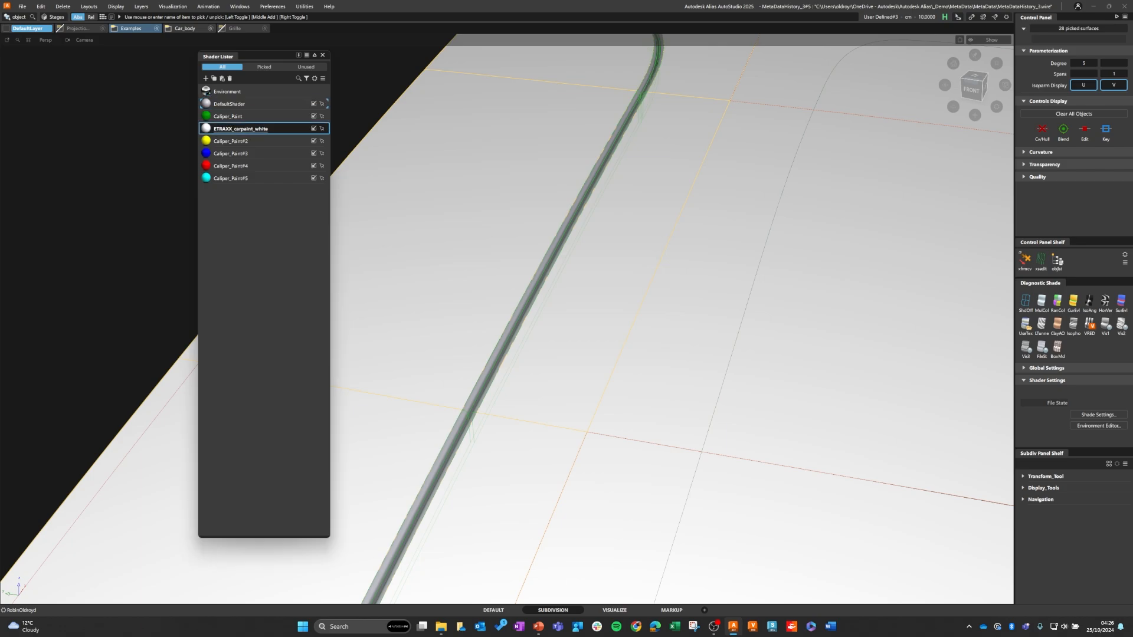
{"action": "right_click", "coordinate": [208, 130]}
{"action": "left_click", "coordinate": [233, 136]}
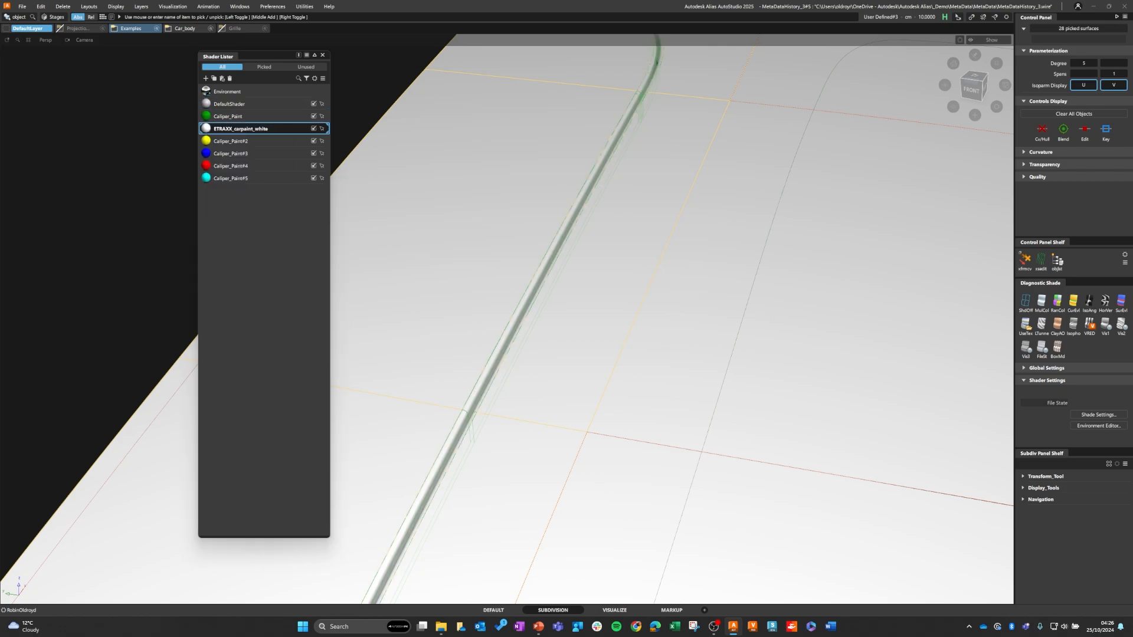
{"action": "key", "text": "Escape"}
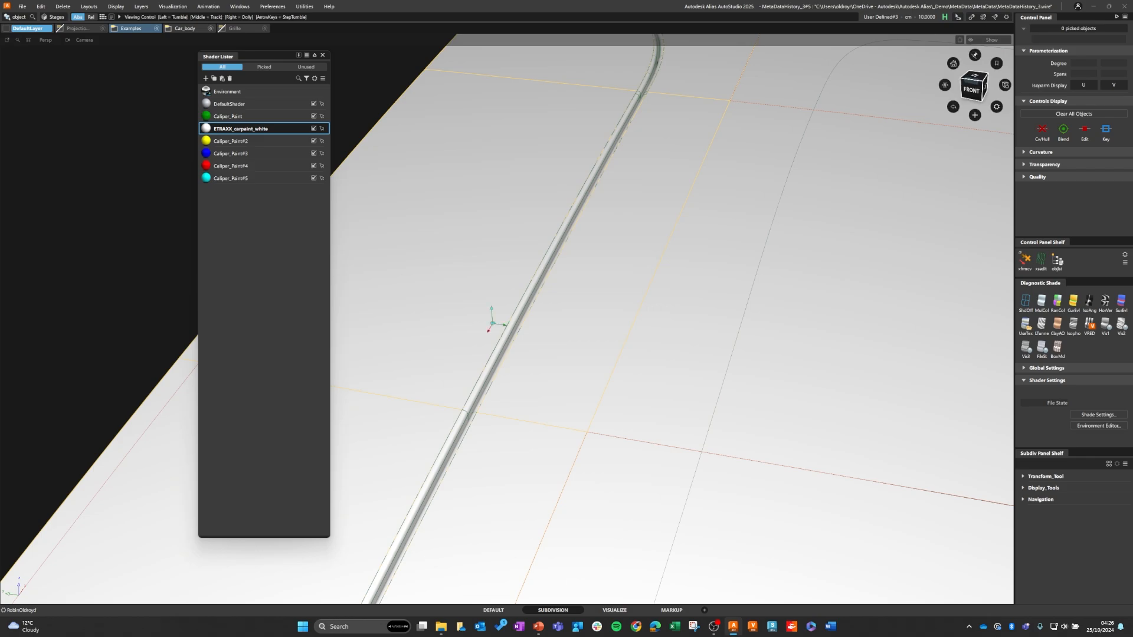
Step: Select the Caliper_Paint shader in the Shader Lister and close the lister
{"action": "right_click_drag", "start_coordinate": [496, 321], "coordinate": [407, 321], "text": "alt+shift"}
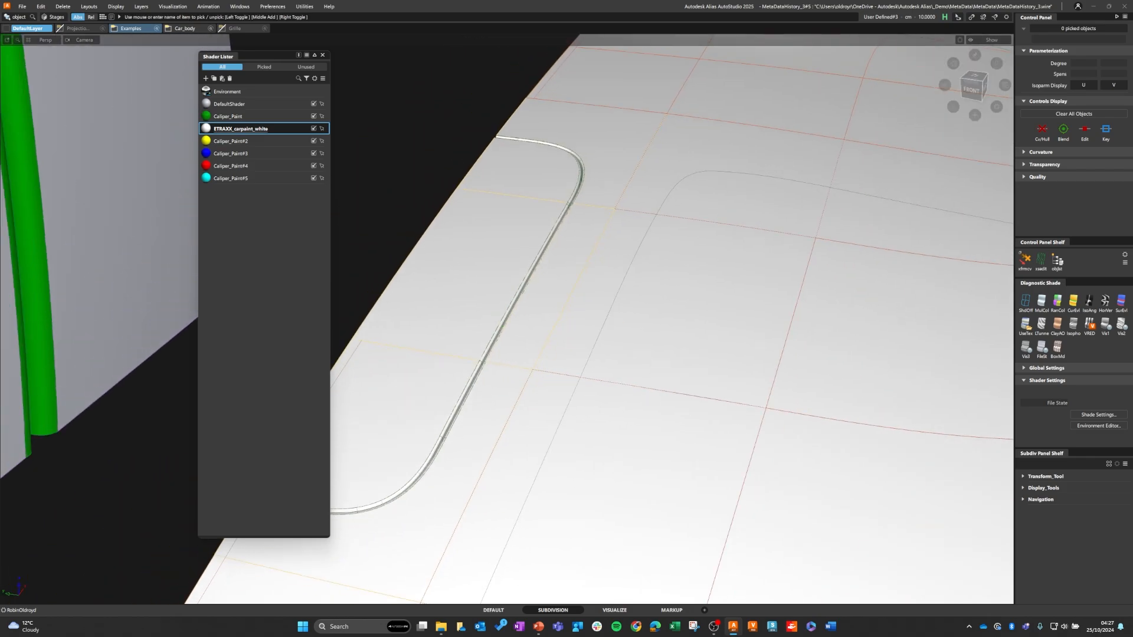
{"action": "left_click", "coordinate": [229, 116]}
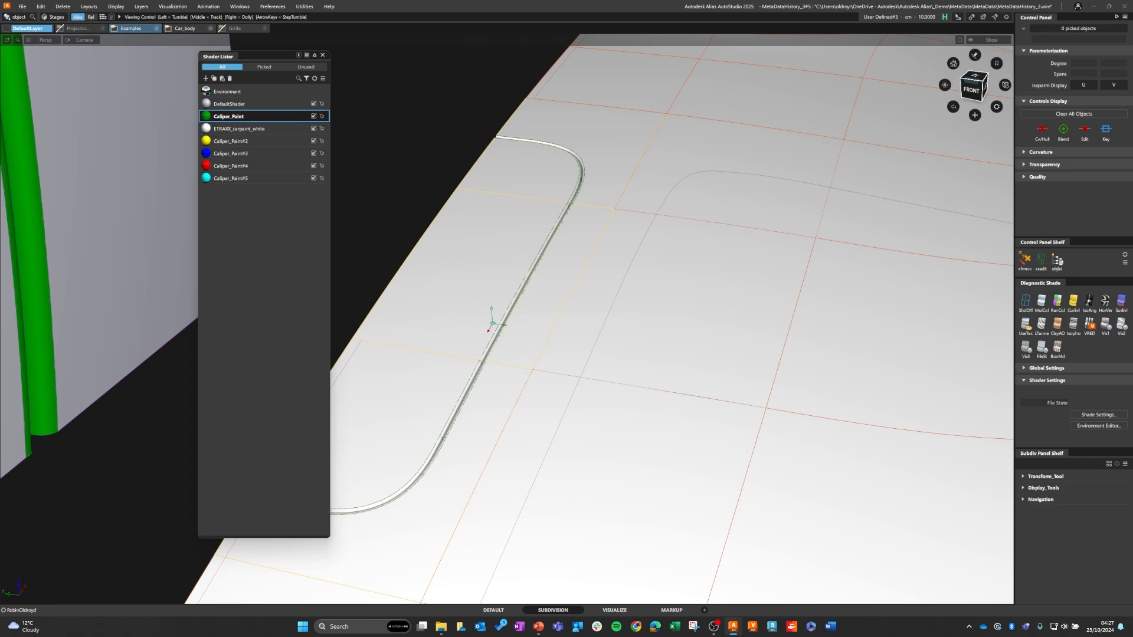
{"action": "left_click_drag", "start_coordinate": [495, 322], "coordinate": [422, 298], "text": "alt+shift"}
{"action": "right_click_drag", "start_coordinate": [422, 298], "coordinate": [330, 300], "text": "alt+shift"}
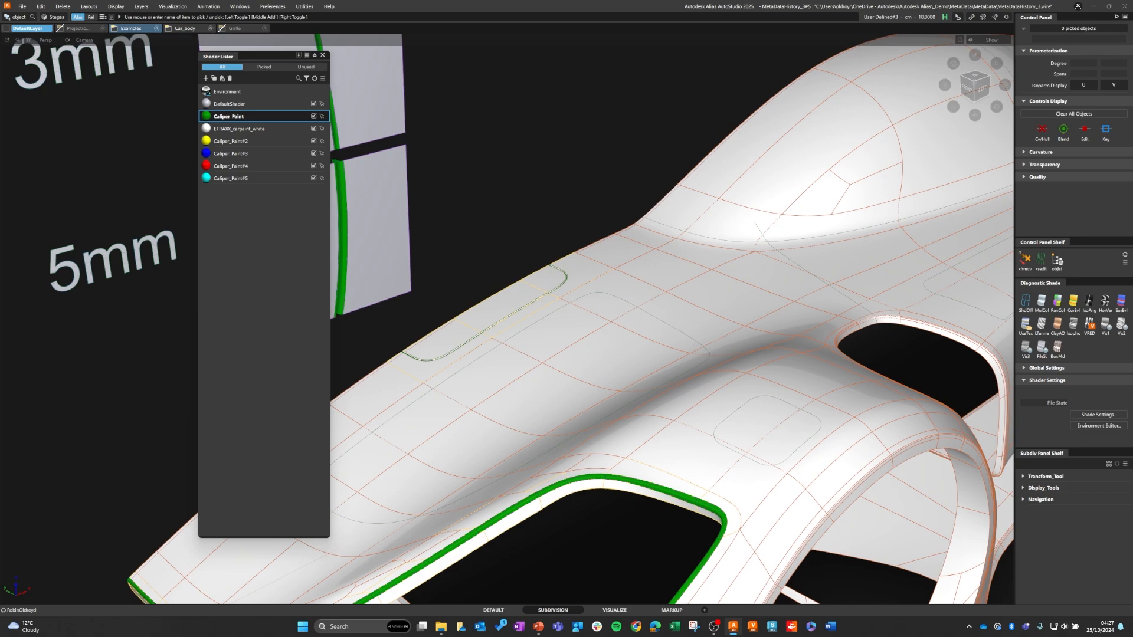
{"action": "left_click", "coordinate": [323, 55]}
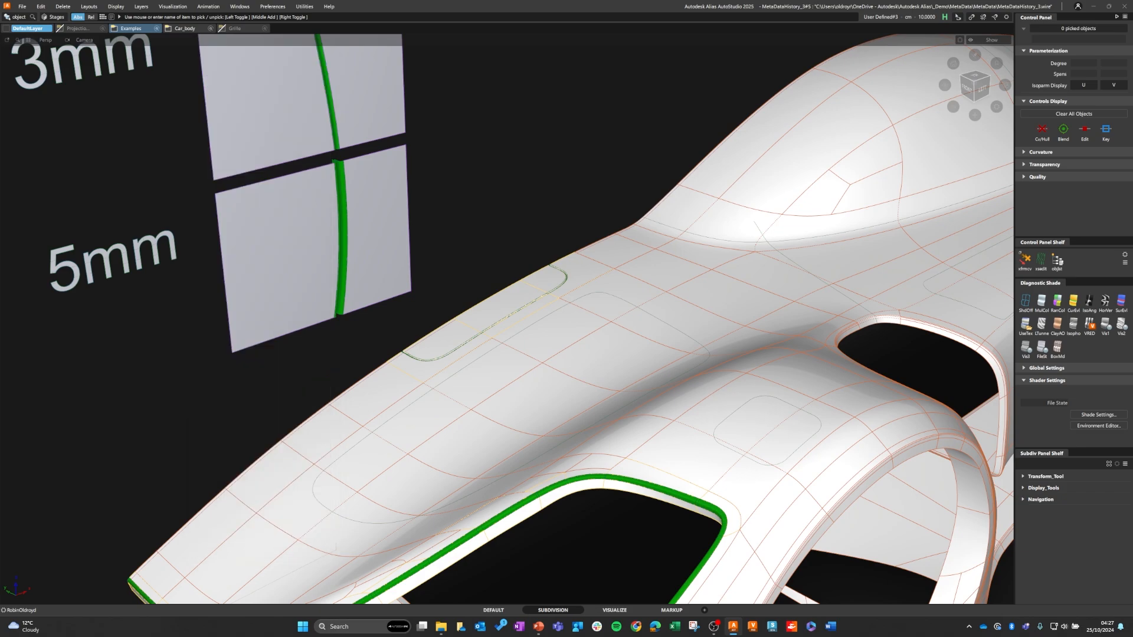
{"action": "right_click_drag", "start_coordinate": [449, 271], "coordinate": [330, 281], "text": "alt+shift"}
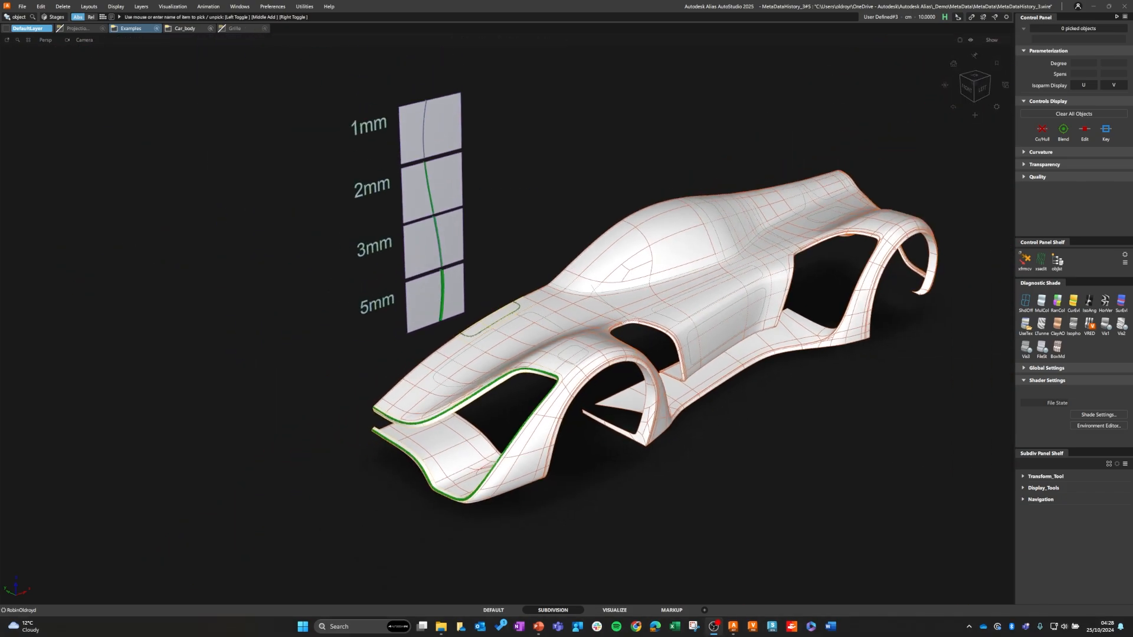
Step: Recall the saved variant that shows the row of G2 fillet samples from the Variant Lister, and close the lister
{"action": "left_click", "coordinate": [272, 5]}
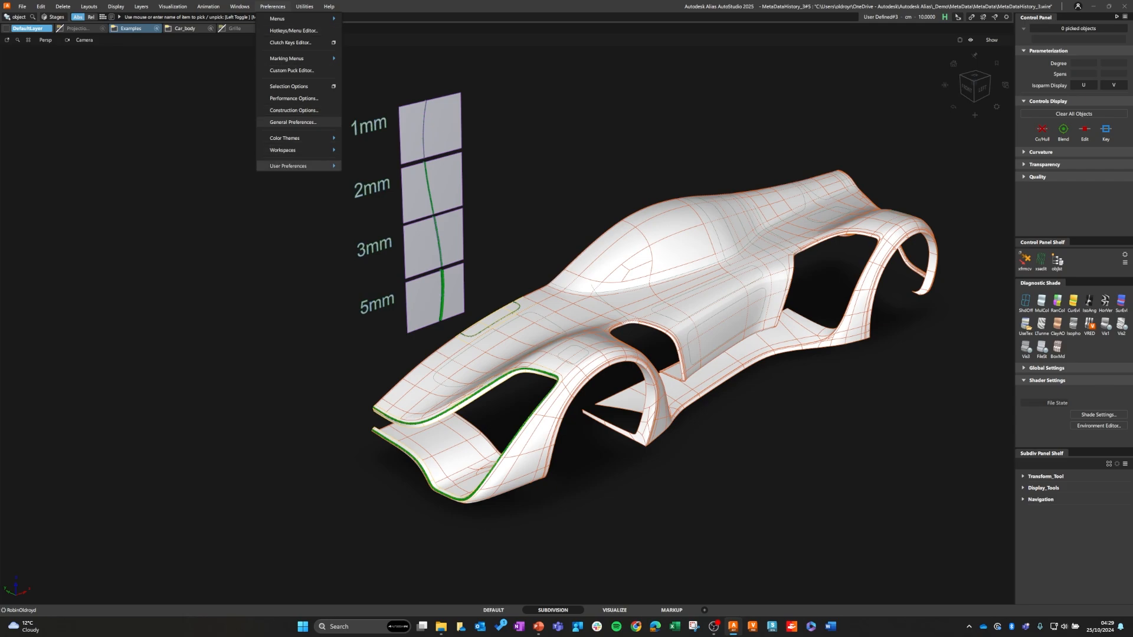
{"action": "mouse_move", "coordinate": [298, 166]}
{"action": "mouse_move", "coordinate": [239, 6]}
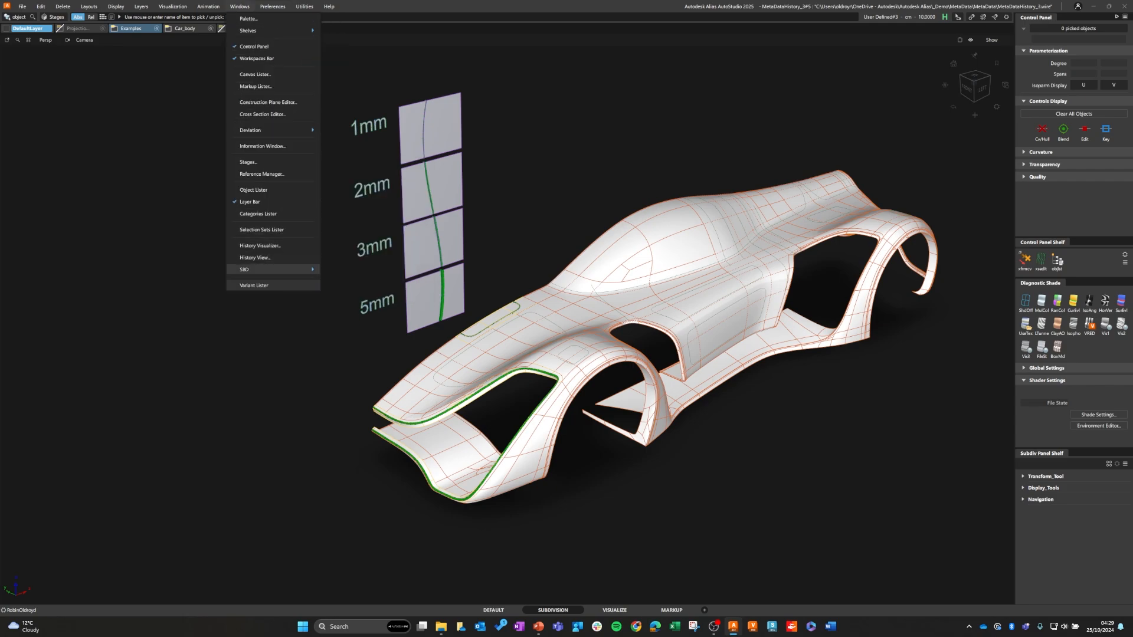
{"action": "left_click", "coordinate": [259, 269]}
{"action": "left_click", "coordinate": [54, 171]}
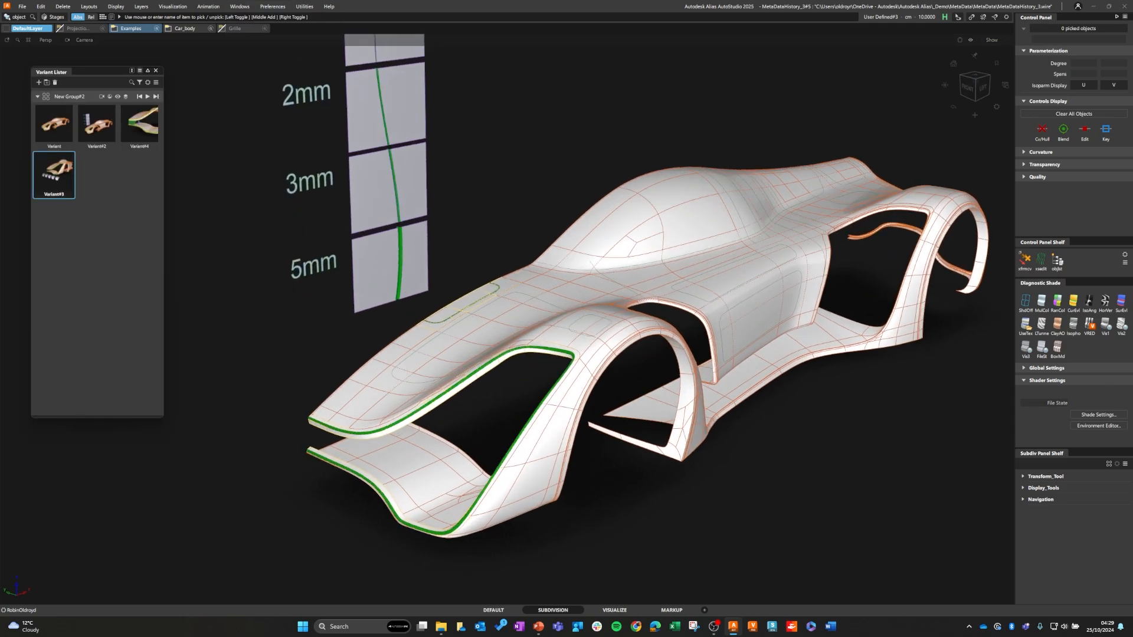
{"action": "left_click", "coordinate": [156, 70]}
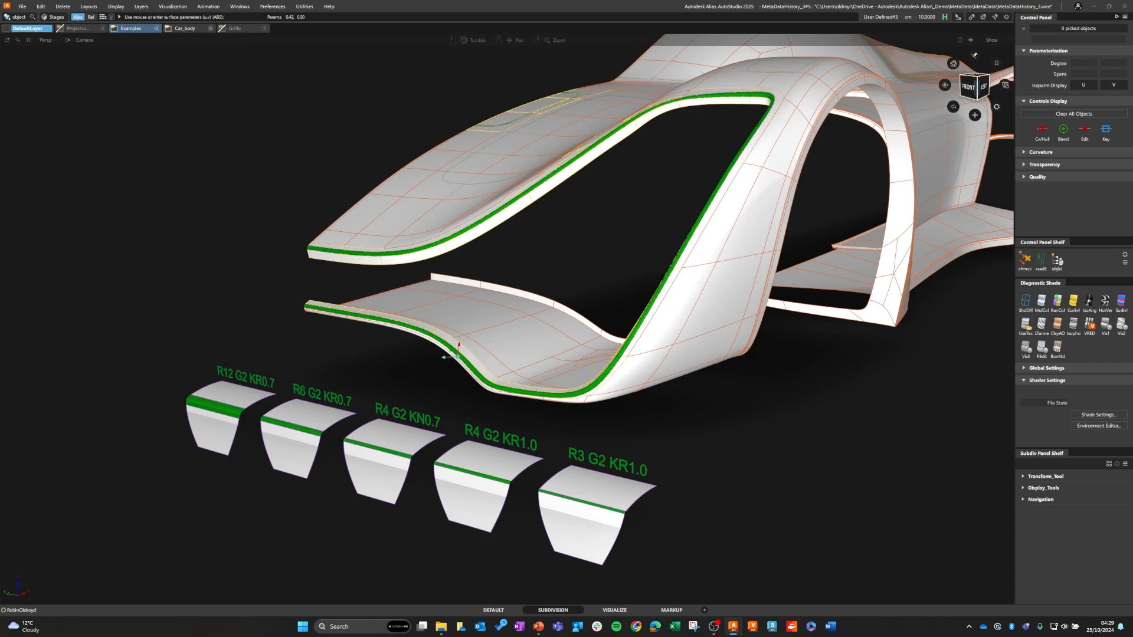
{"action": "left_click_drag", "start_coordinate": [458, 357], "coordinate": [473, 361], "text": "alt+shift"}
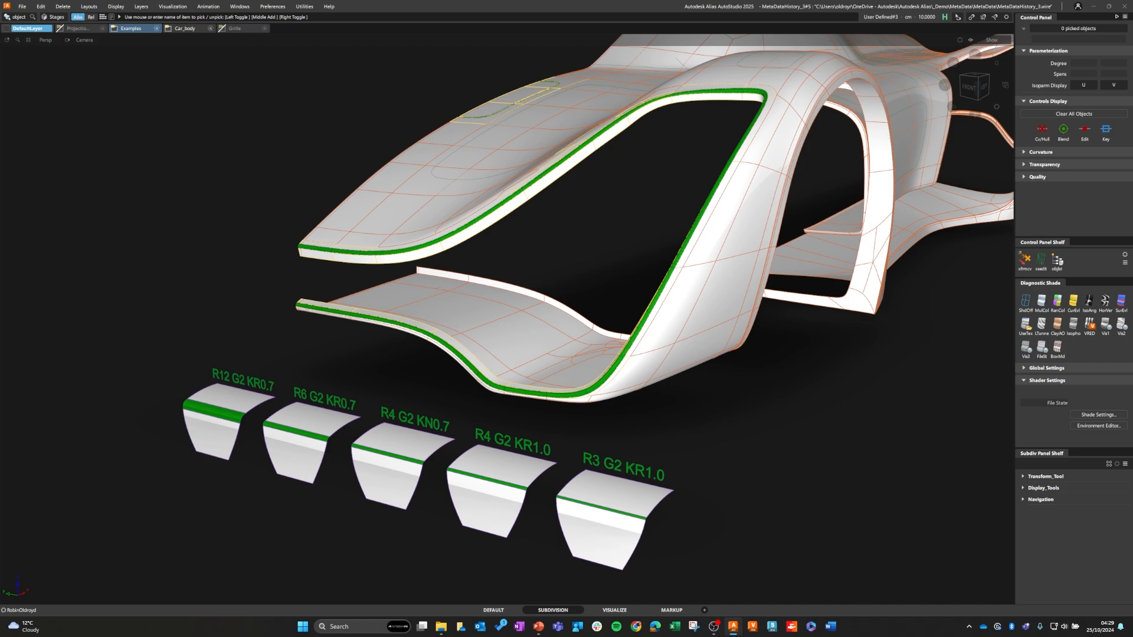
Step: Open the History Visualizer and select the green fillet along the front opening's edge to load its history nodes
{"action": "left_click", "coordinate": [273, 6]}
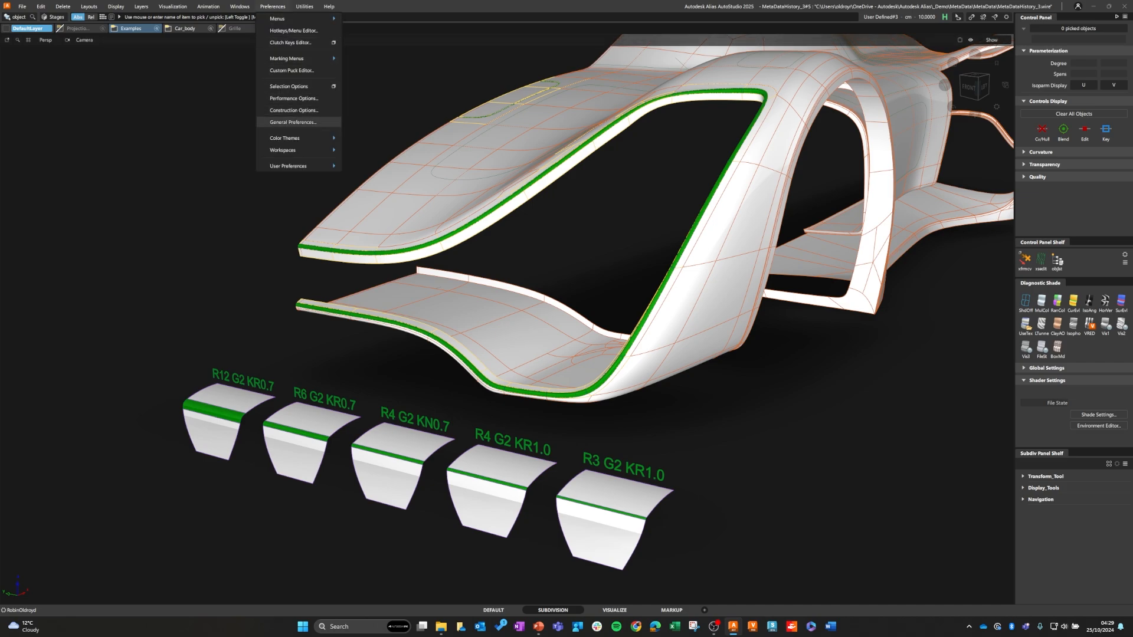
{"action": "mouse_move", "coordinate": [289, 138]}
{"action": "mouse_move", "coordinate": [239, 6]}
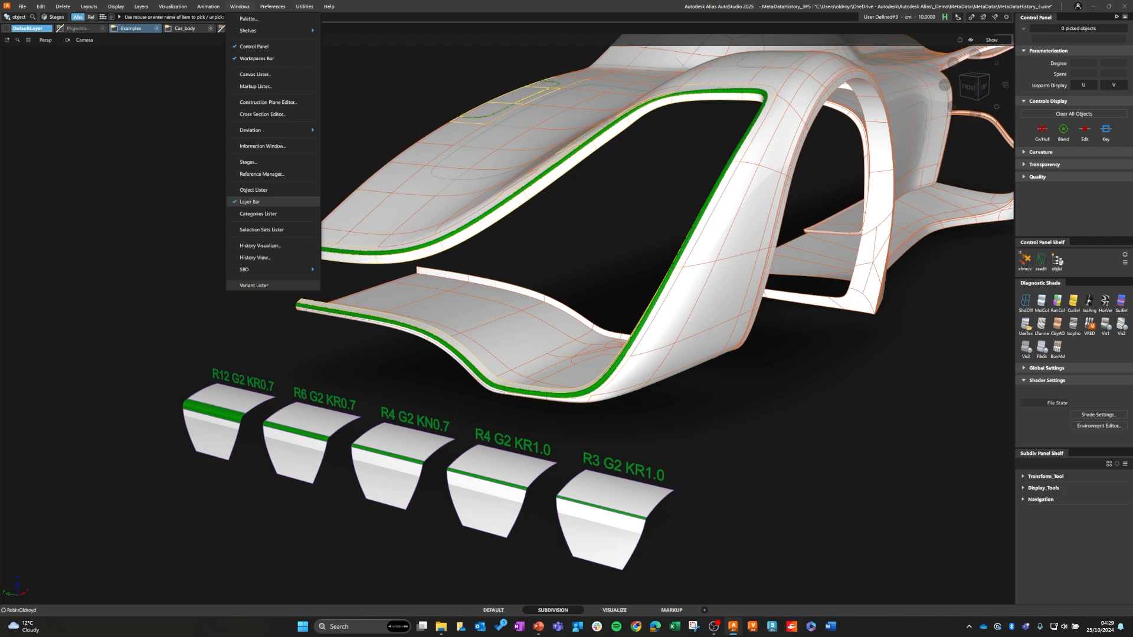
{"action": "left_click", "coordinate": [260, 245]}
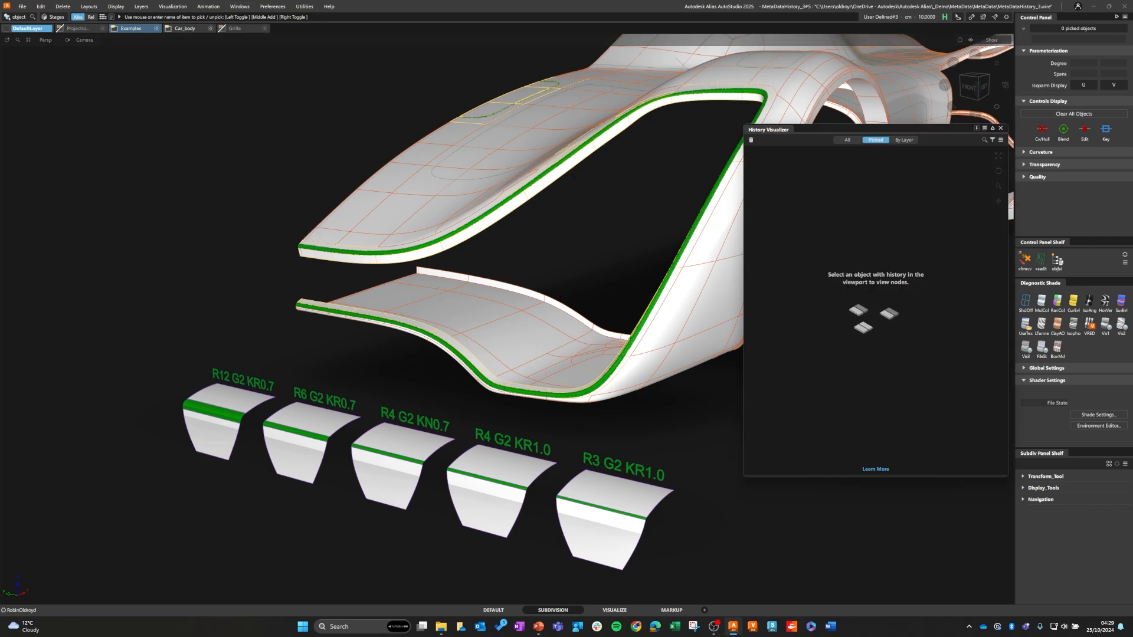
{"action": "left_click_drag", "start_coordinate": [497, 220], "coordinate": [496, 240], "text": "ctrl+shift"}
{"action": "left_click", "coordinate": [481, 215]}
{"action": "left_click", "coordinate": [502, 235]}
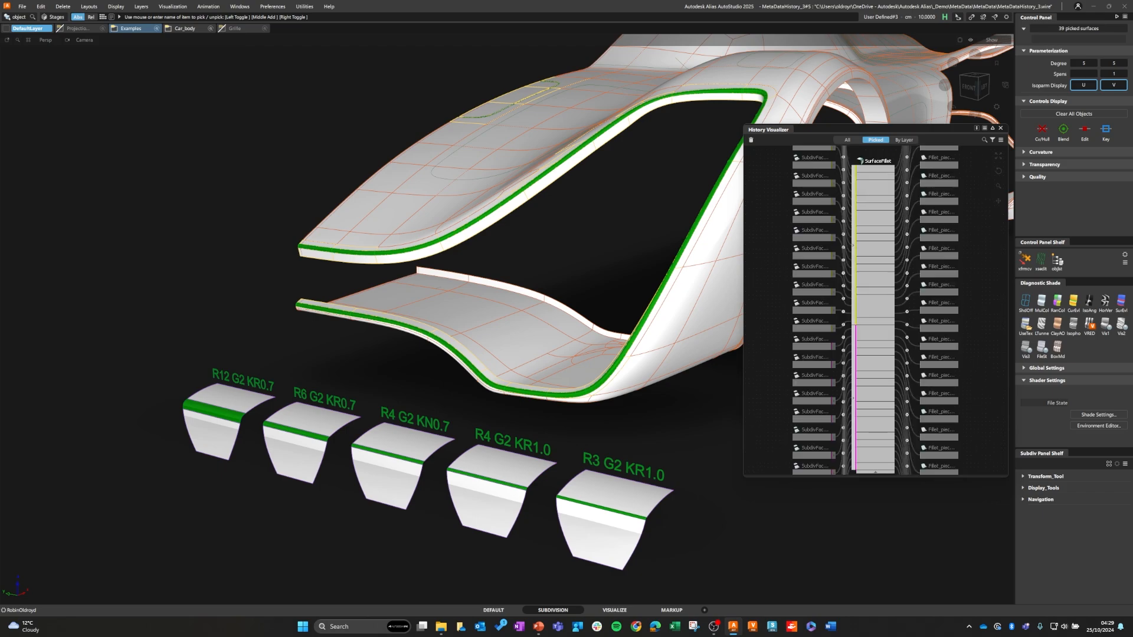
Step: Collapse the first four folders in the fillet's preset list, assign the SurfFillet_R3_FF0_7 preset to its SurfaceFillet node, and clear the selection
{"action": "right_click", "coordinate": [874, 163]}
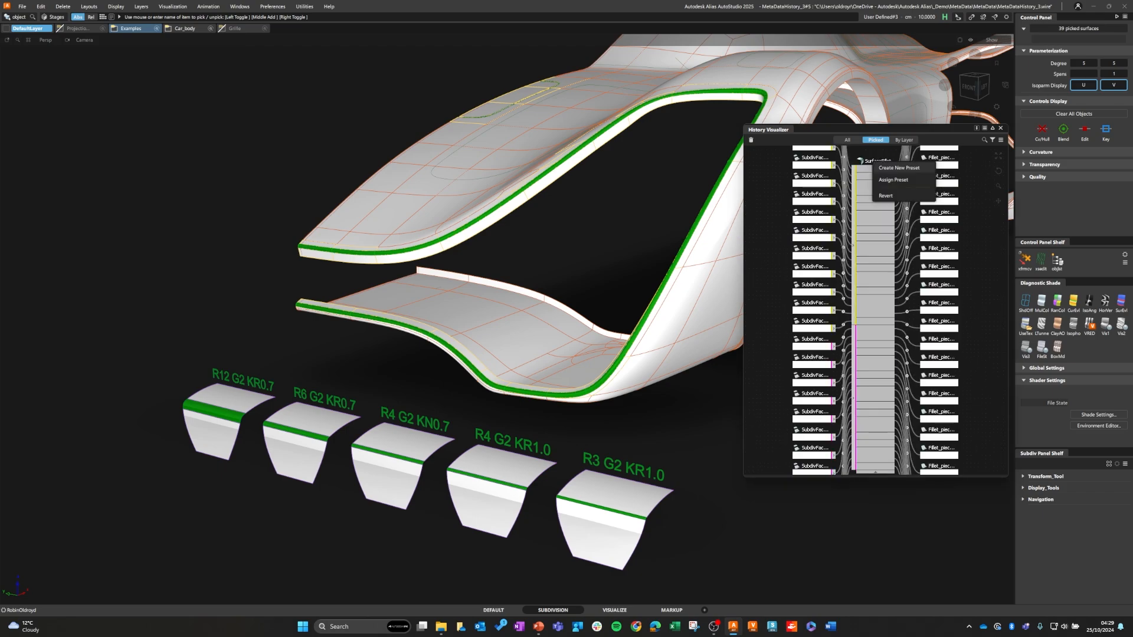
{"action": "left_click", "coordinate": [893, 180]}
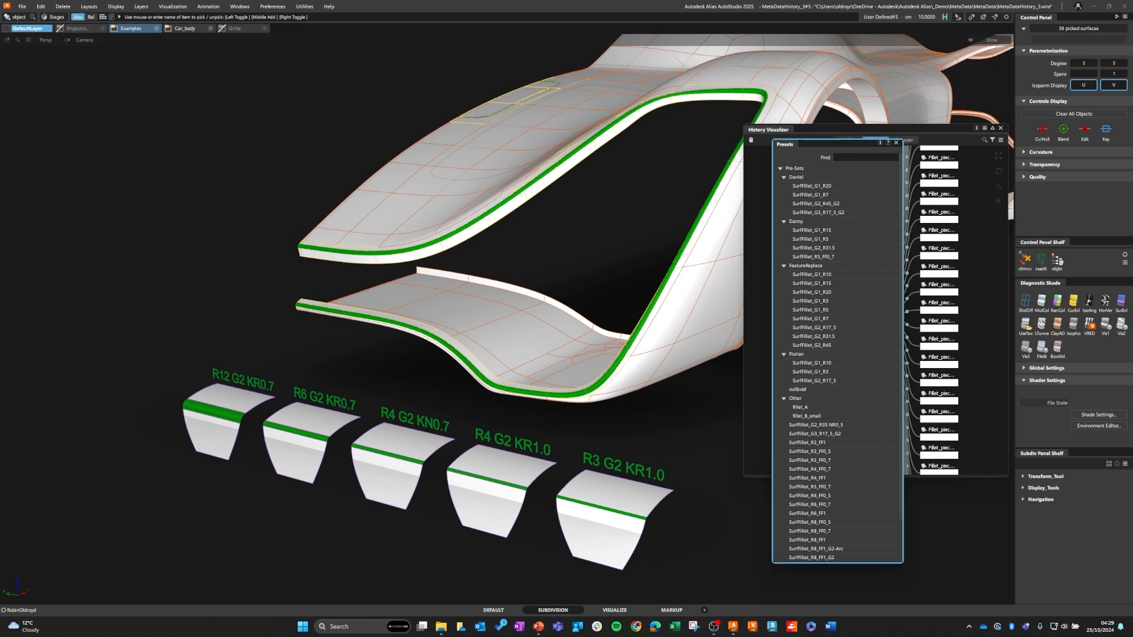
{"action": "left_click", "coordinate": [784, 177]}
{"action": "left_click", "coordinate": [783, 186]}
{"action": "left_click", "coordinate": [784, 195]}
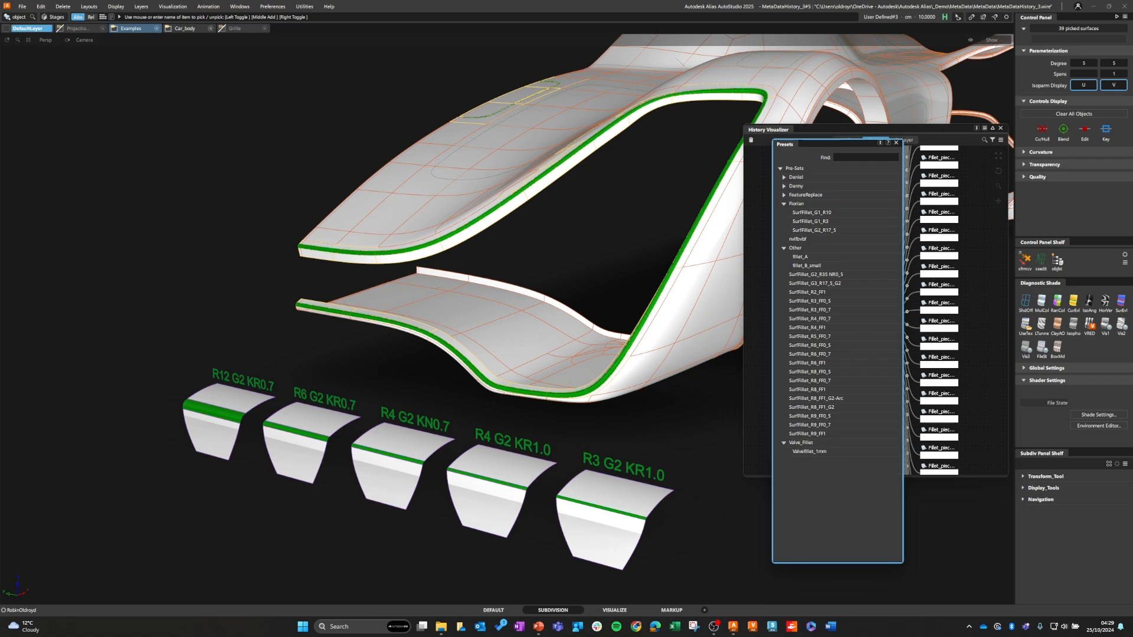
{"action": "left_click", "coordinate": [783, 203]}
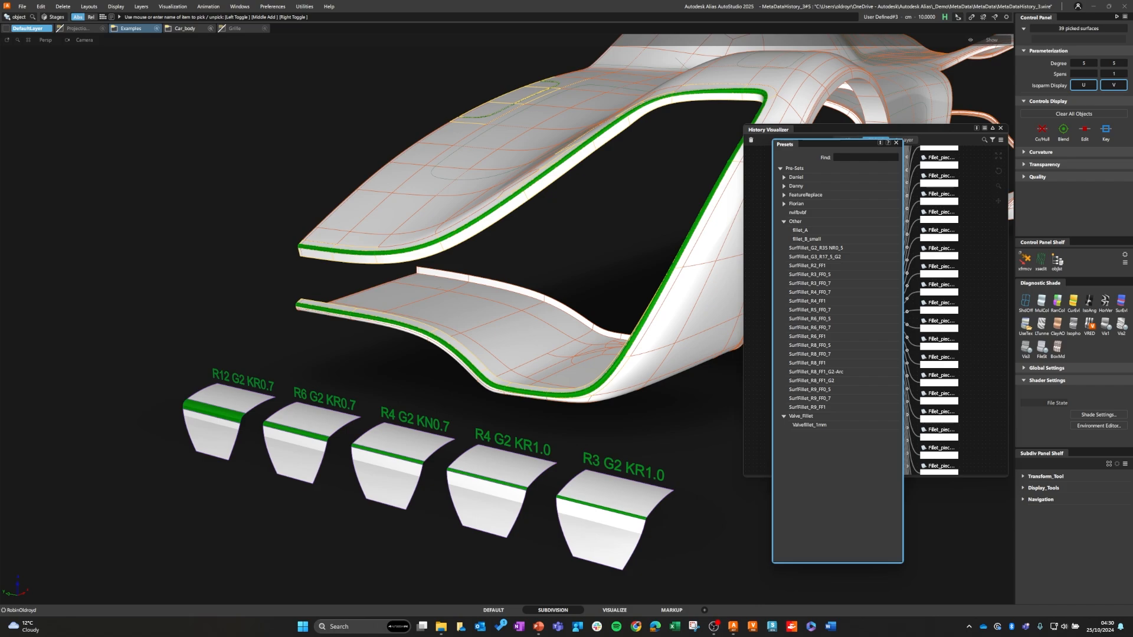
{"action": "key", "text": "Escape"}
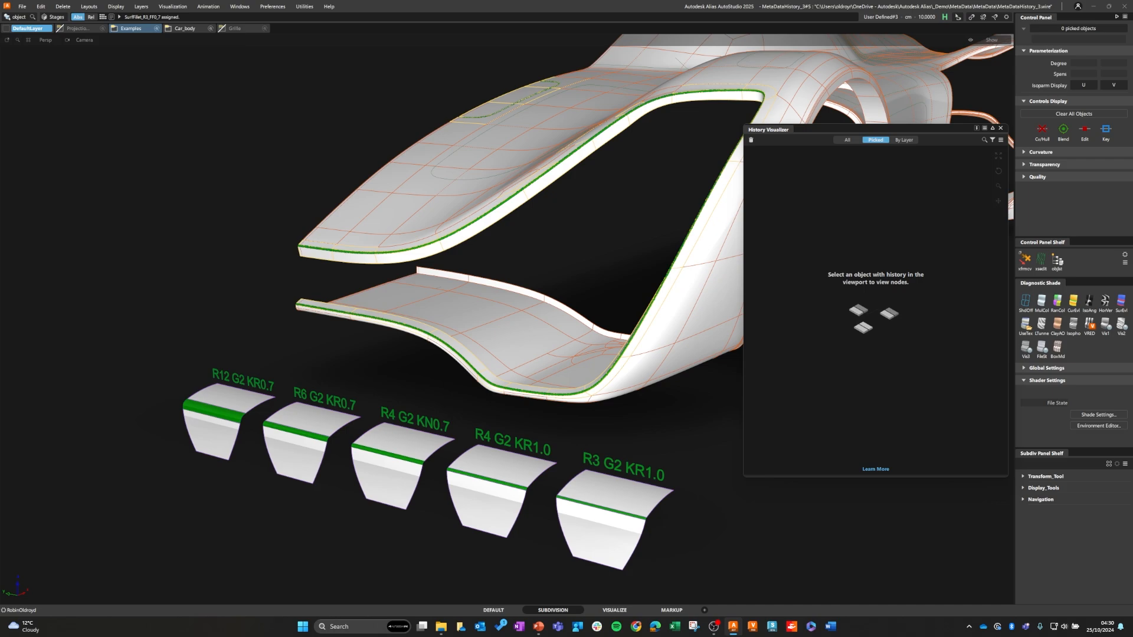
Step: Reselect the fillet along the front opening's edge and assign the SurfFillet_R4_FF0_7 preset to its SurfaceFillet node
{"action": "right_click", "coordinate": [438, 255], "text": "ctrl+shift"}
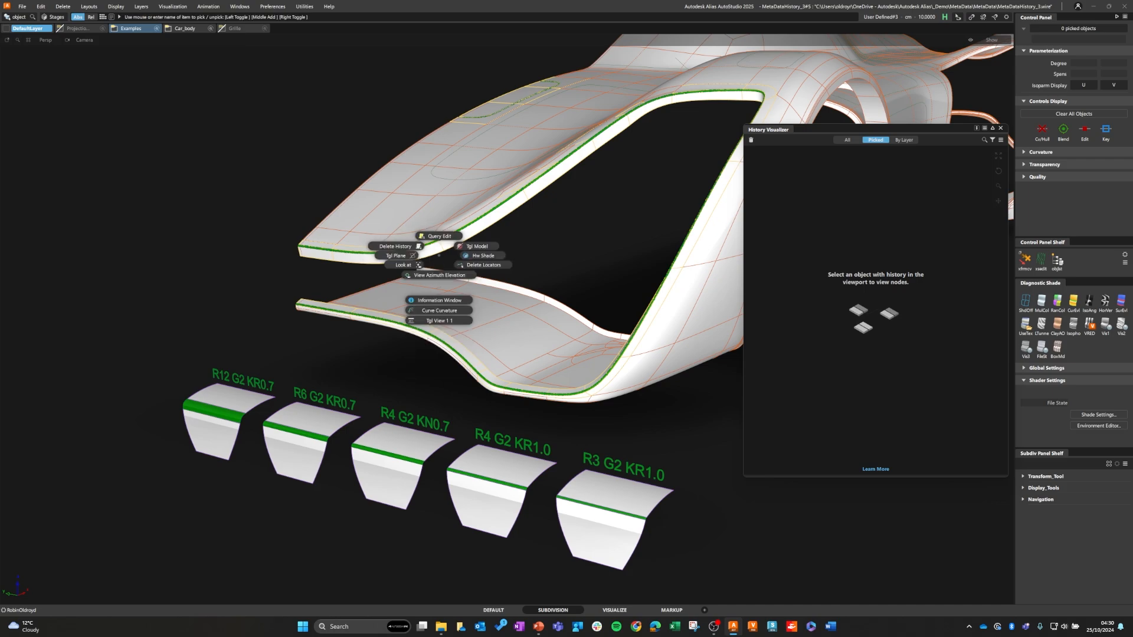
{"action": "left_click_drag", "start_coordinate": [440, 254], "coordinate": [440, 274], "text": "ctrl+shift"}
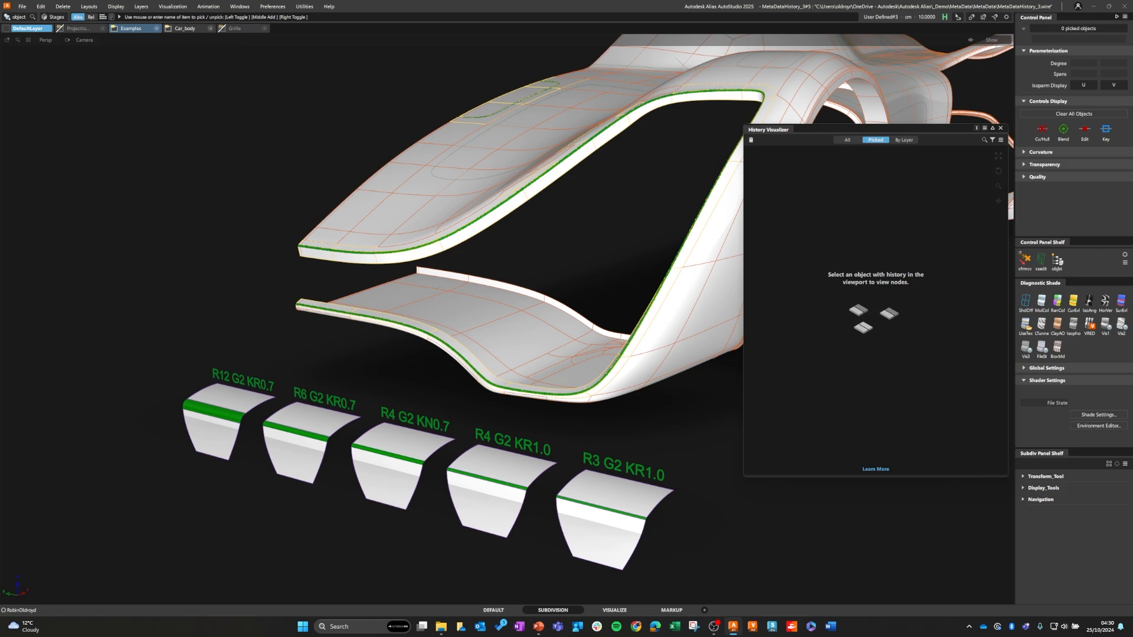
{"action": "left_click", "coordinate": [432, 243]}
{"action": "left_click", "coordinate": [456, 250]}
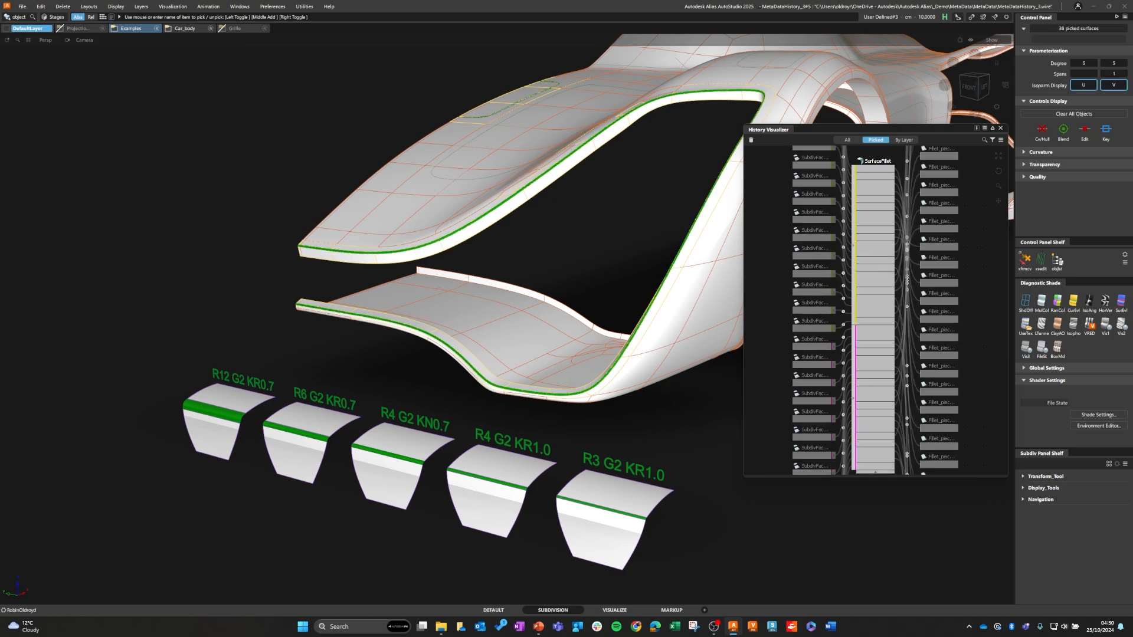
{"action": "right_click", "coordinate": [875, 163]}
{"action": "left_click", "coordinate": [896, 179]}
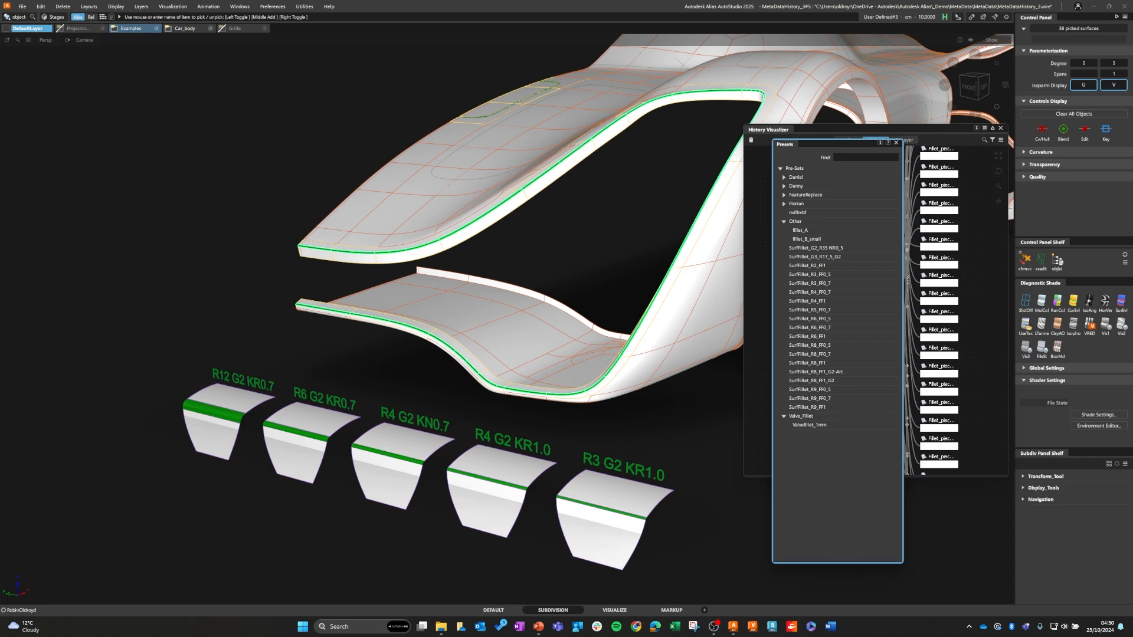
{"action": "double_click", "coordinate": [809, 292]}
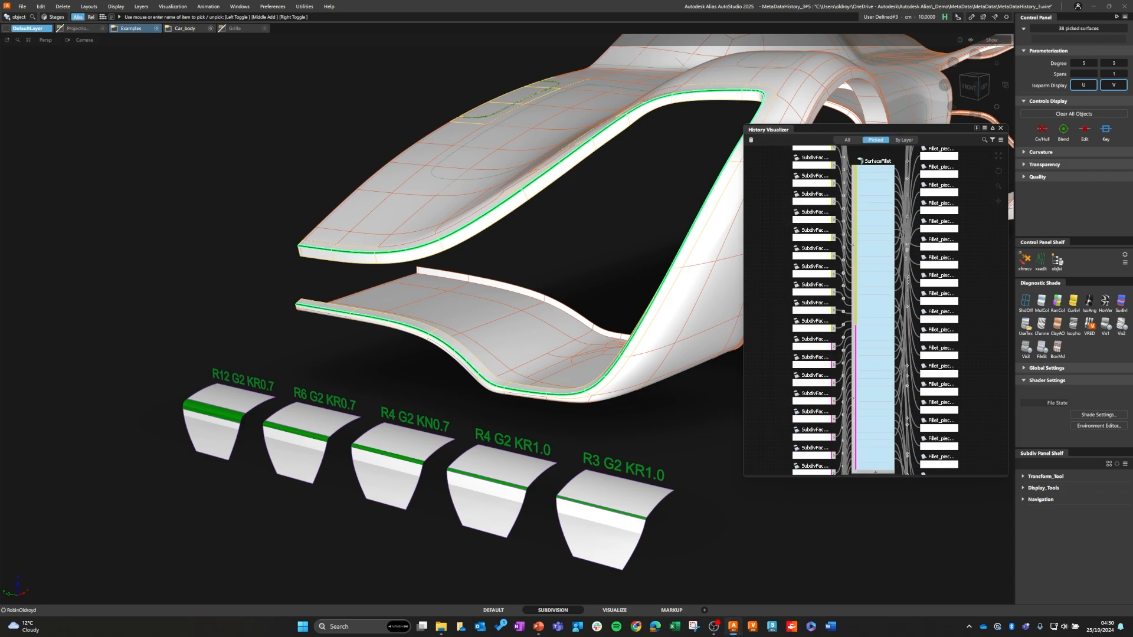